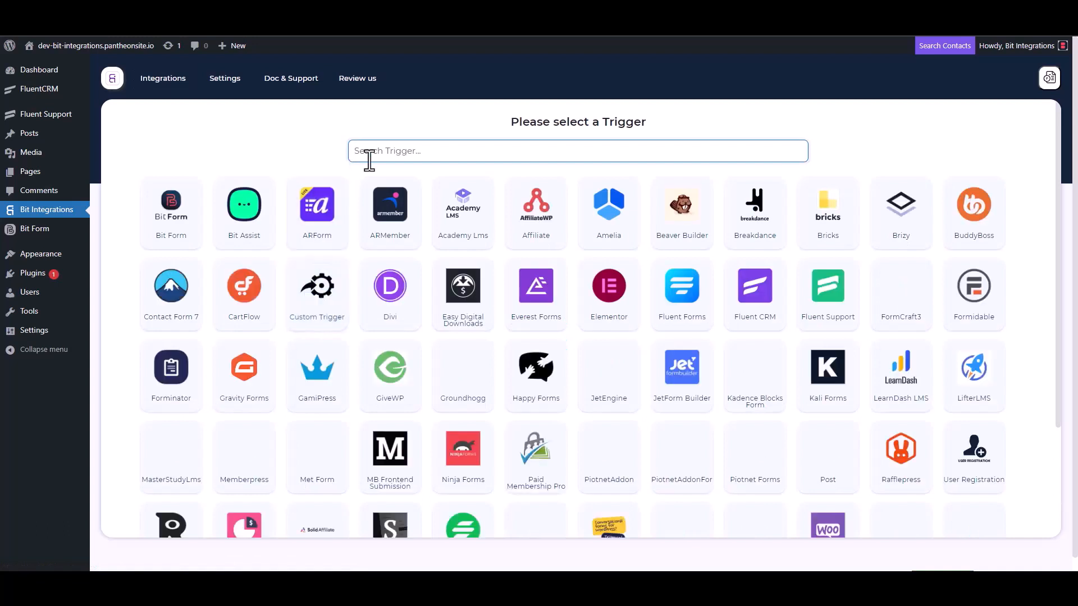
Pick Fluent Support as the trigger, copy its webhook URL, and start fetching test data.
click(829, 306)
click(767, 271)
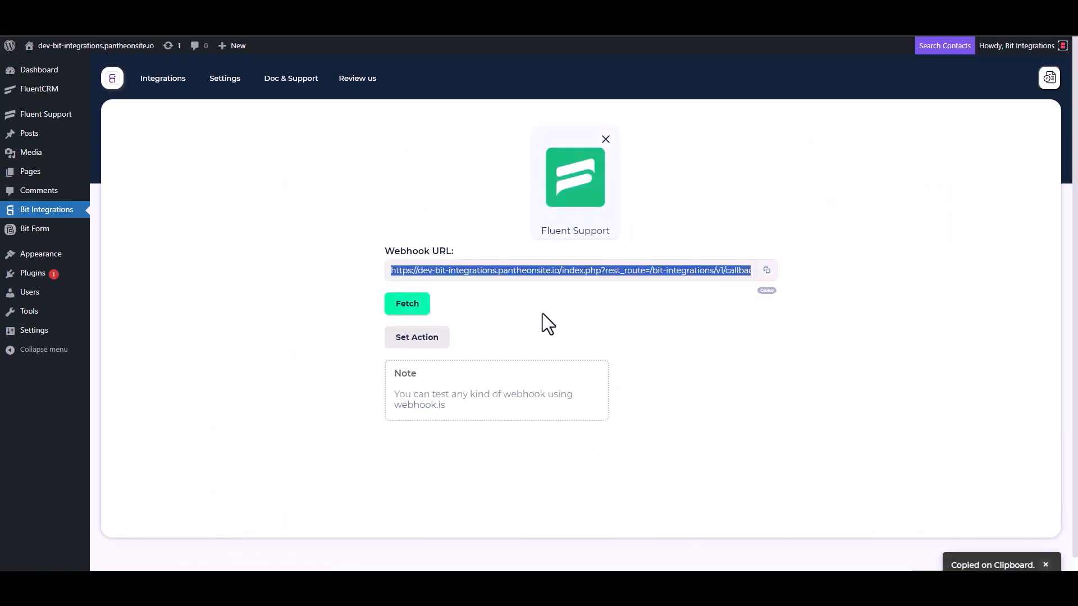
click(409, 307)
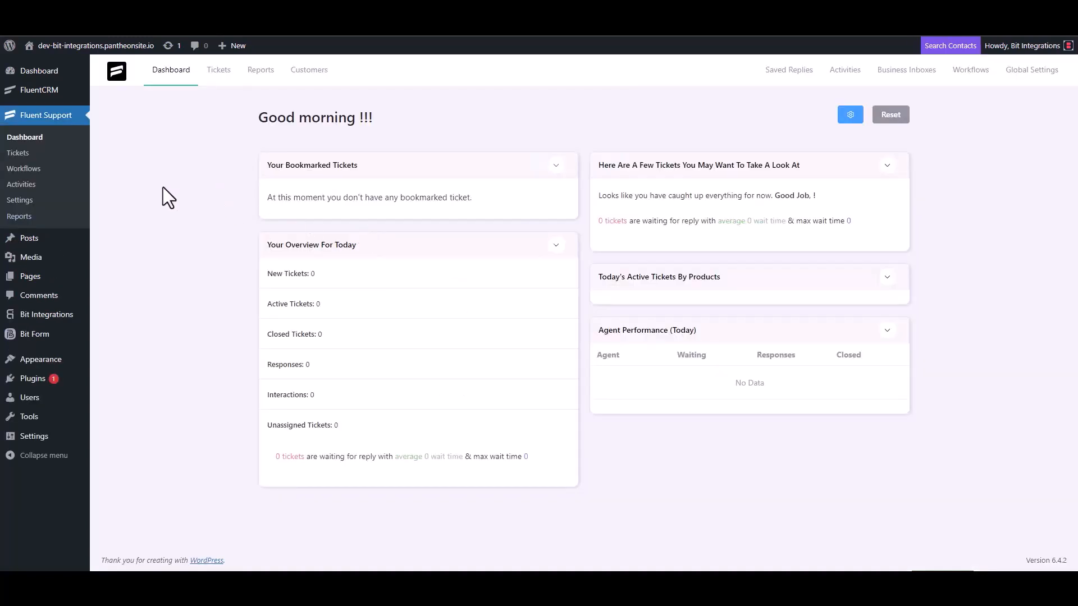
Add an Automatic Fluent Support workflow named 'Bit Integrations' and open its editor.
click(35, 168)
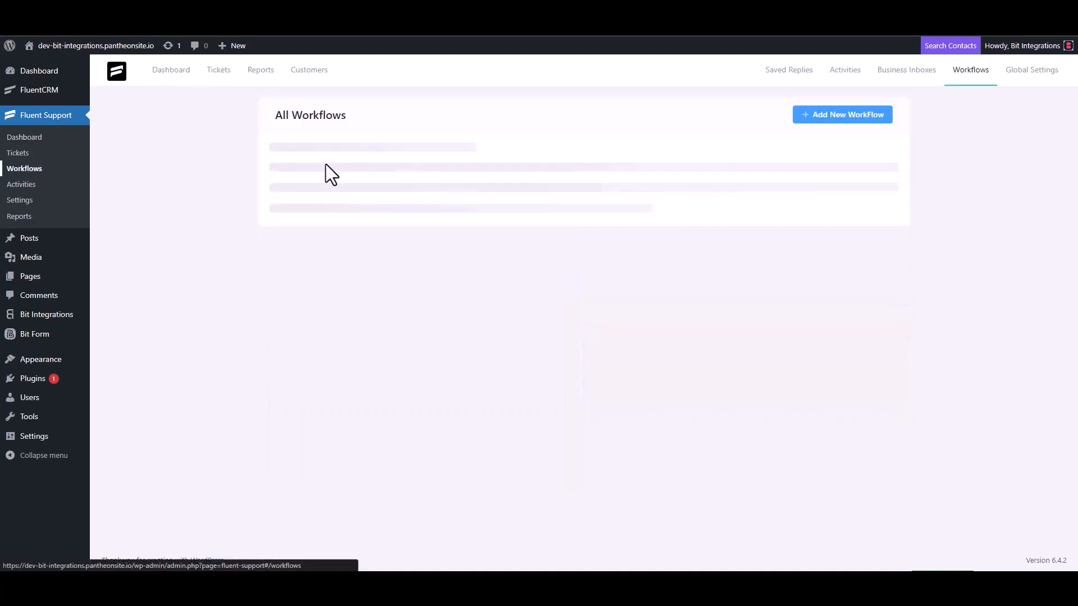
click(826, 116)
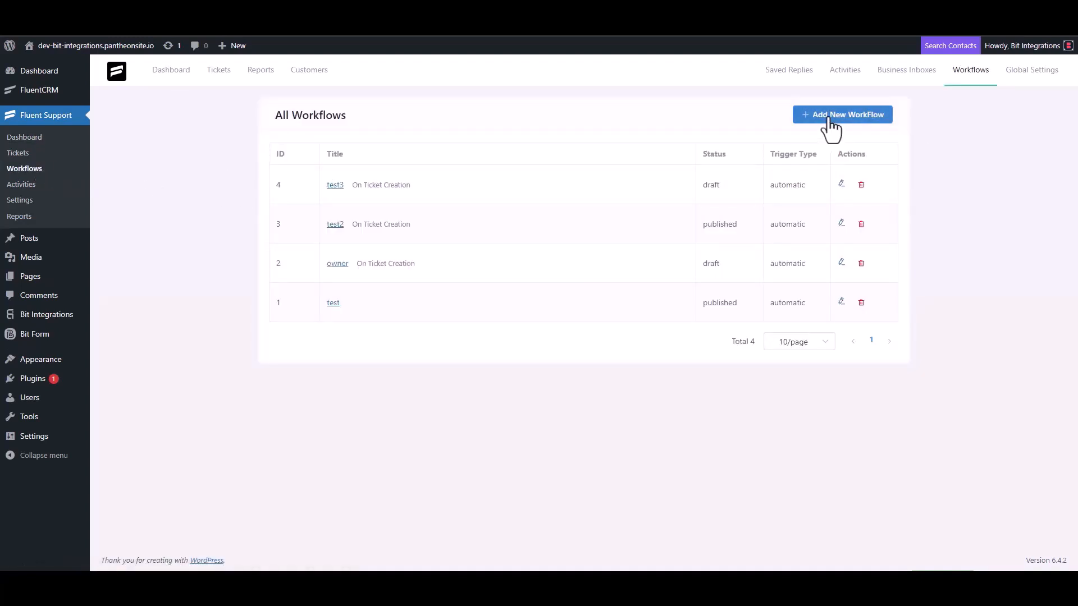
click(327, 134)
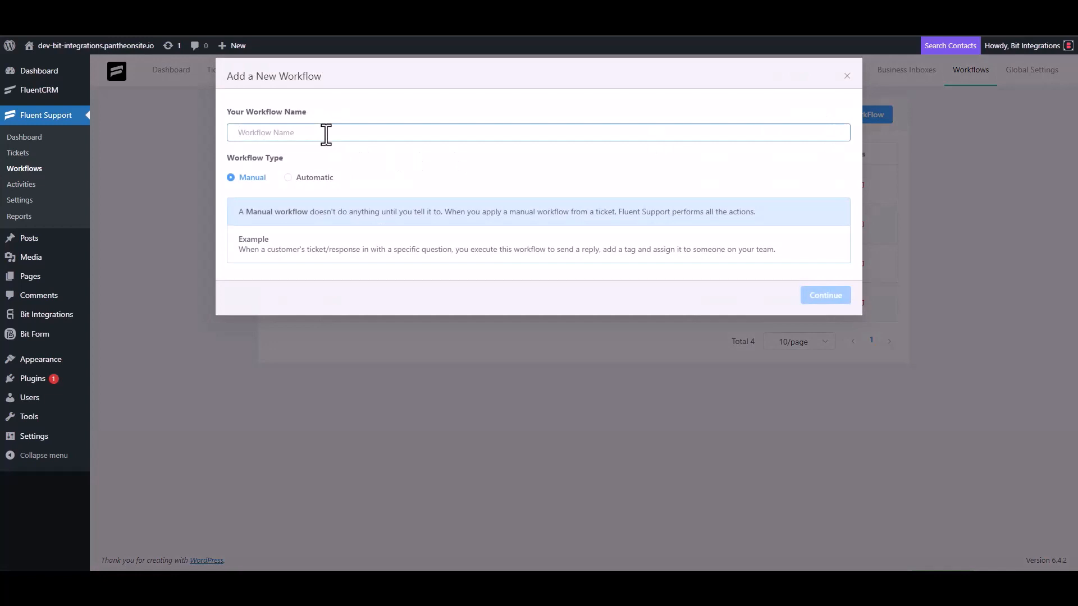
text(Bit)
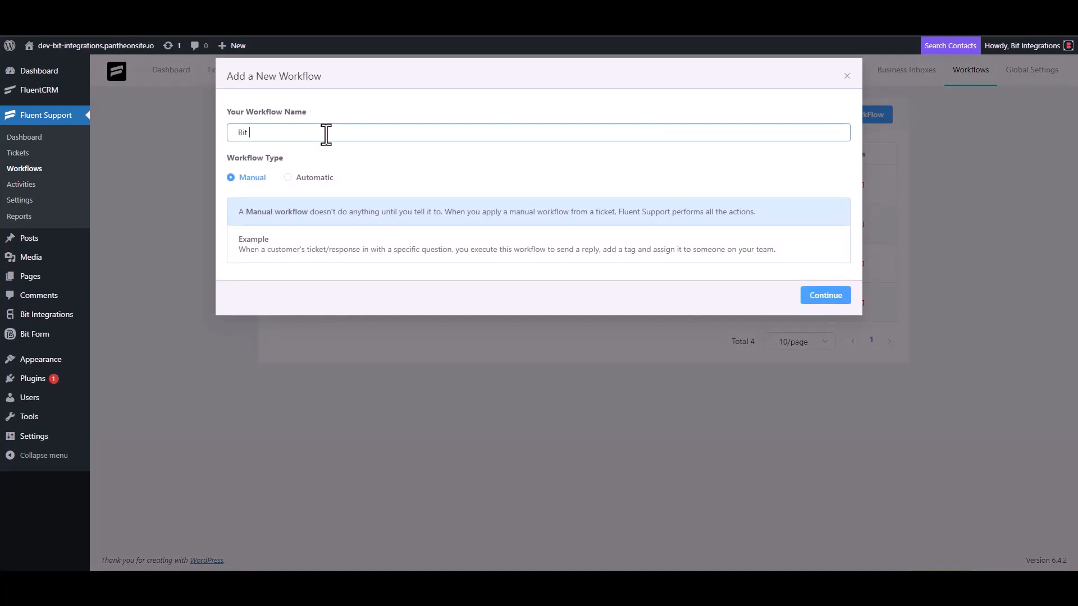
text( Integrations)
click(301, 179)
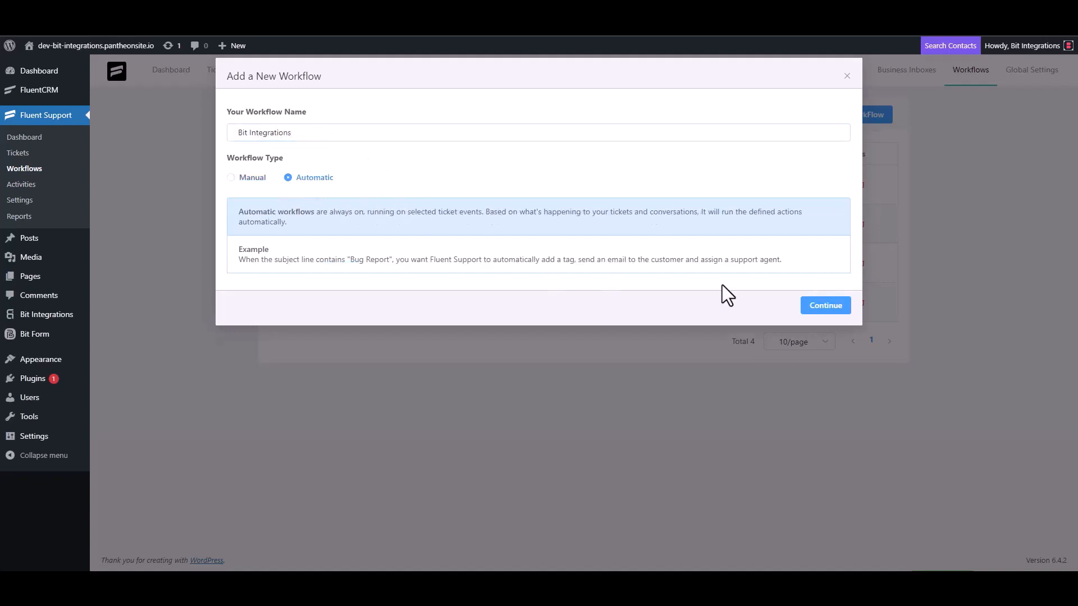
click(821, 308)
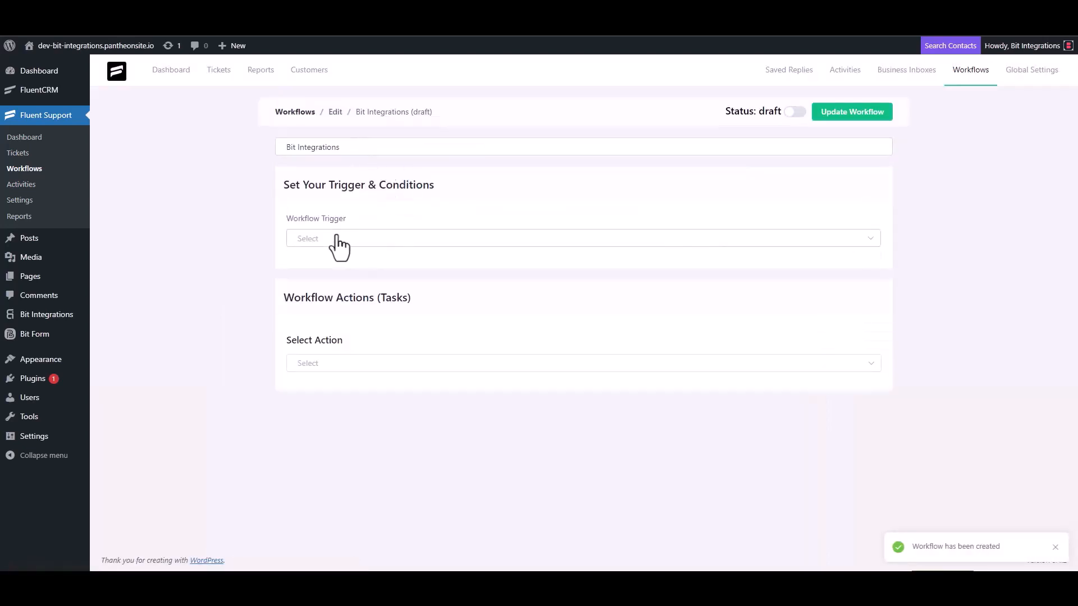
Trigger the workflow On Ticket Creation and add an outgoing webhook with the pasted Bit Integrations URL.
click(336, 238)
click(330, 268)
scroll(188, 205, down, 1)
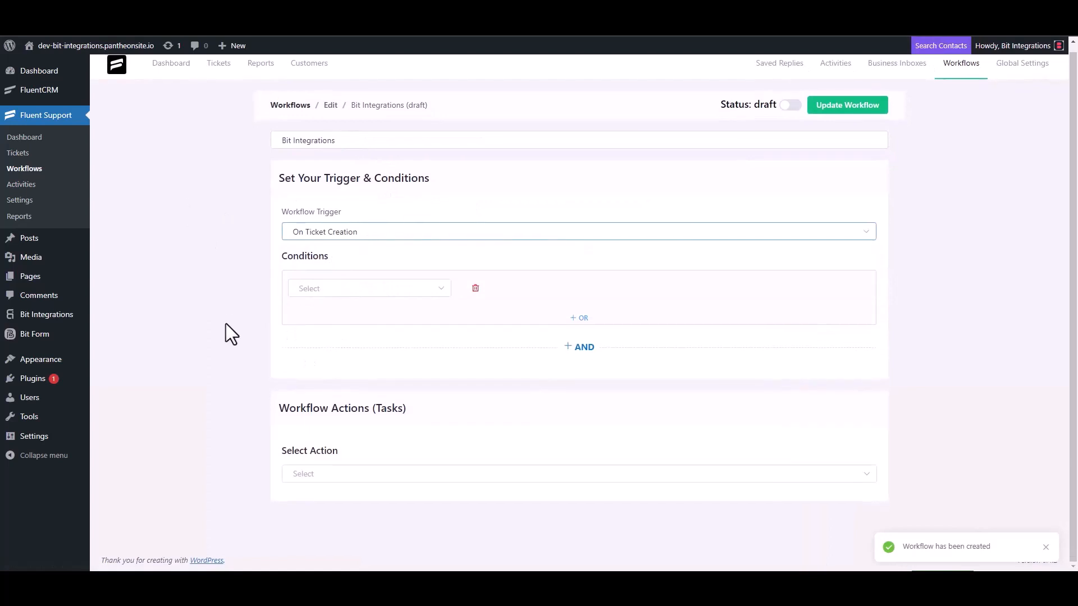
click(311, 474)
scroll(331, 387, down, 5)
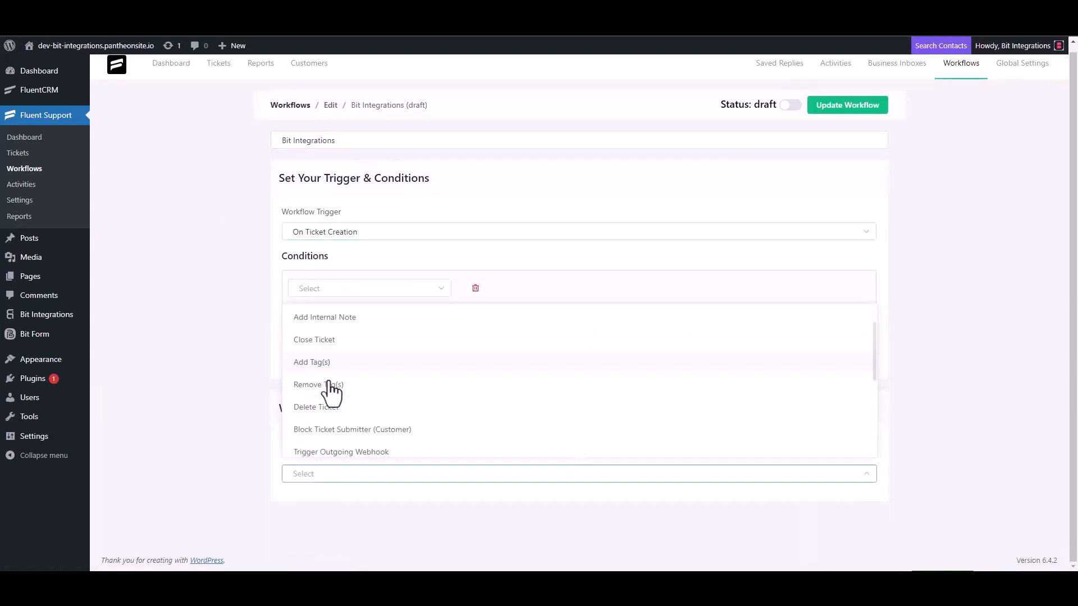
click(371, 320)
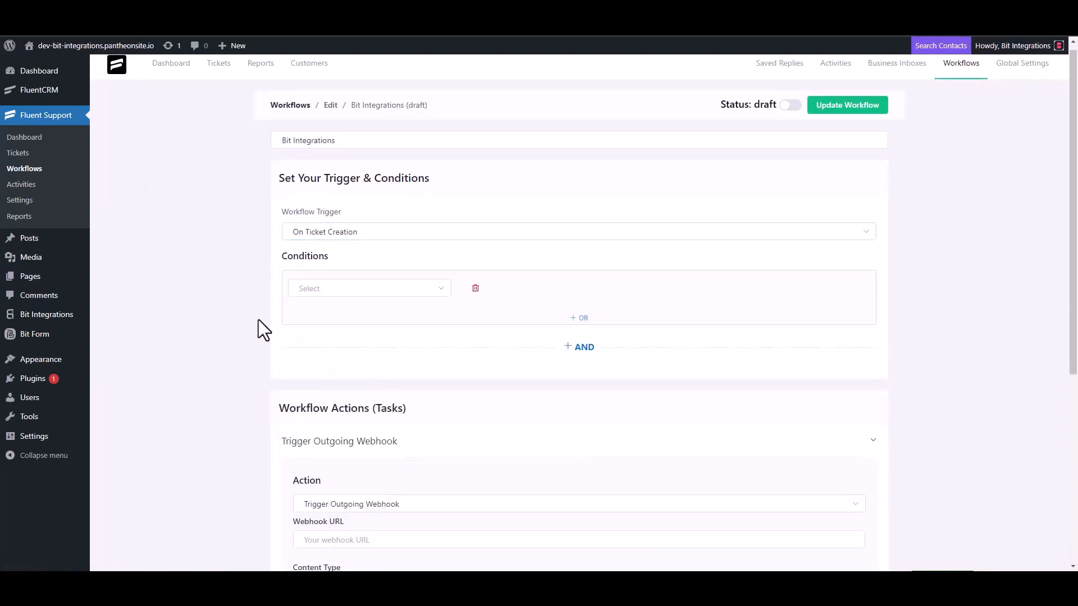
scroll(258, 319, down, 4)
click(364, 318)
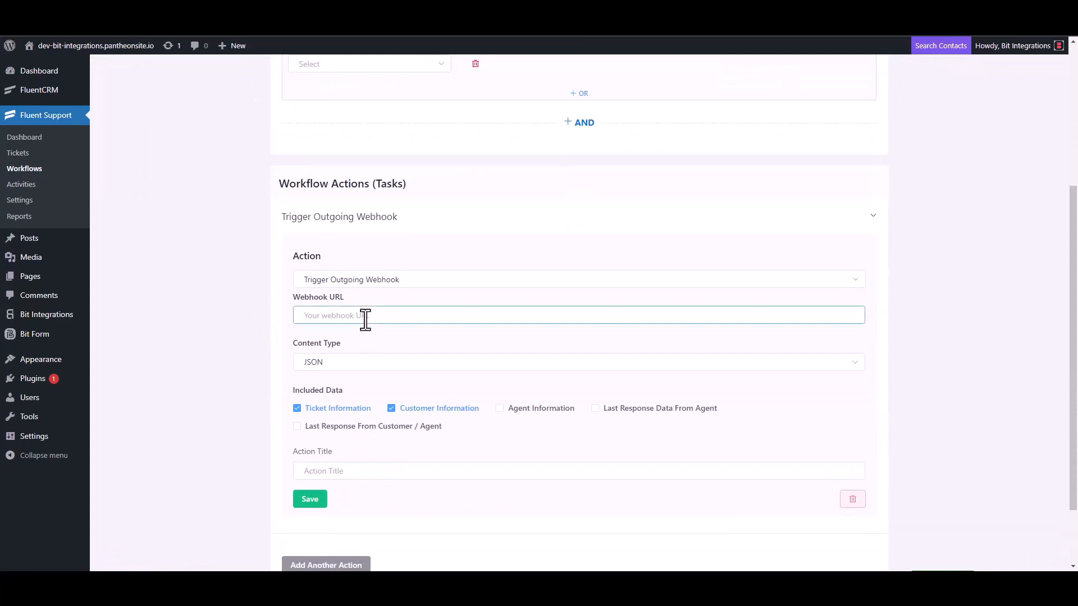
key(ctrl+v)
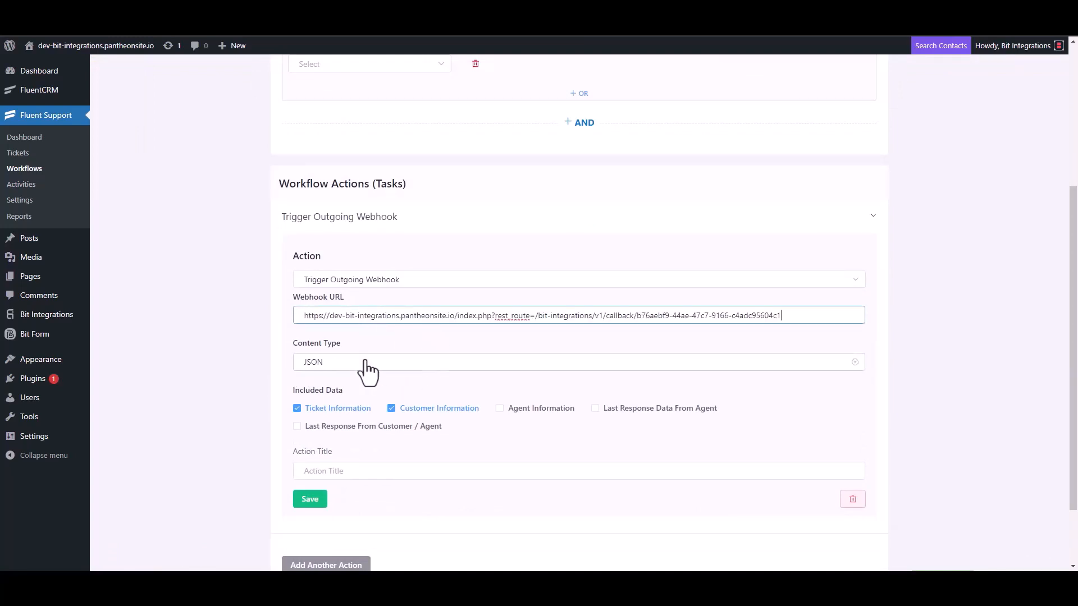
Title the webhook action 'Bit Integrations', save it, and publish the workflow.
scroll(365, 373, down, 2)
click(337, 388)
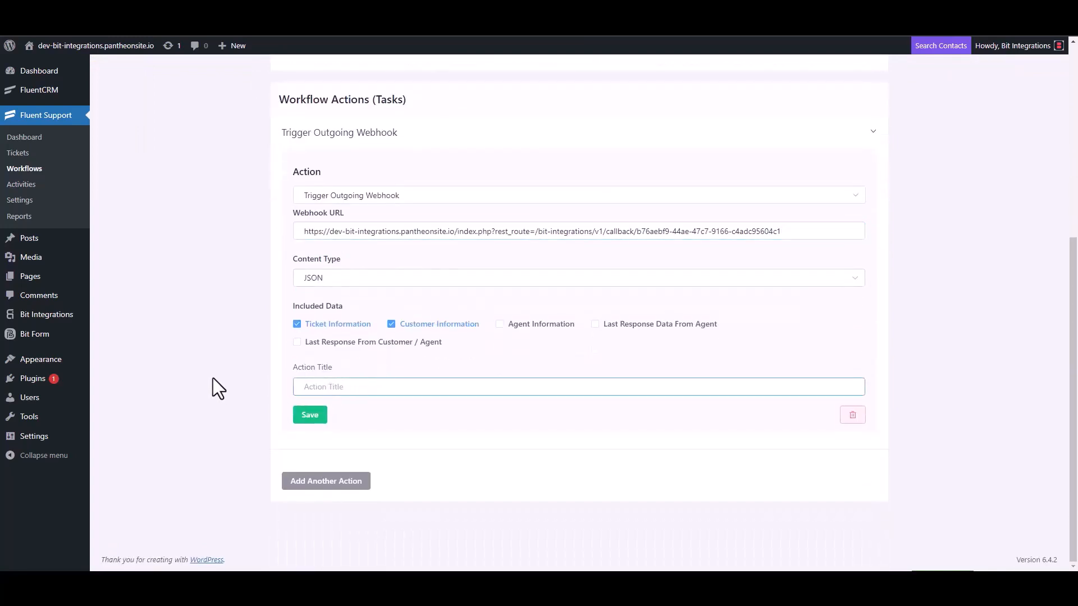
text(Bit Integrations)
click(309, 417)
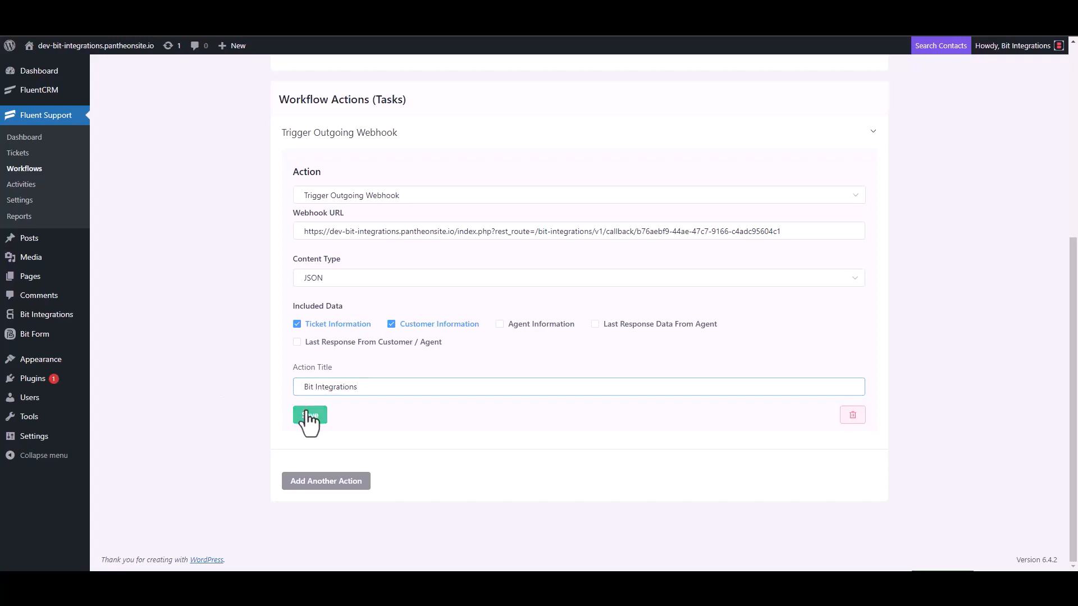
click(790, 103)
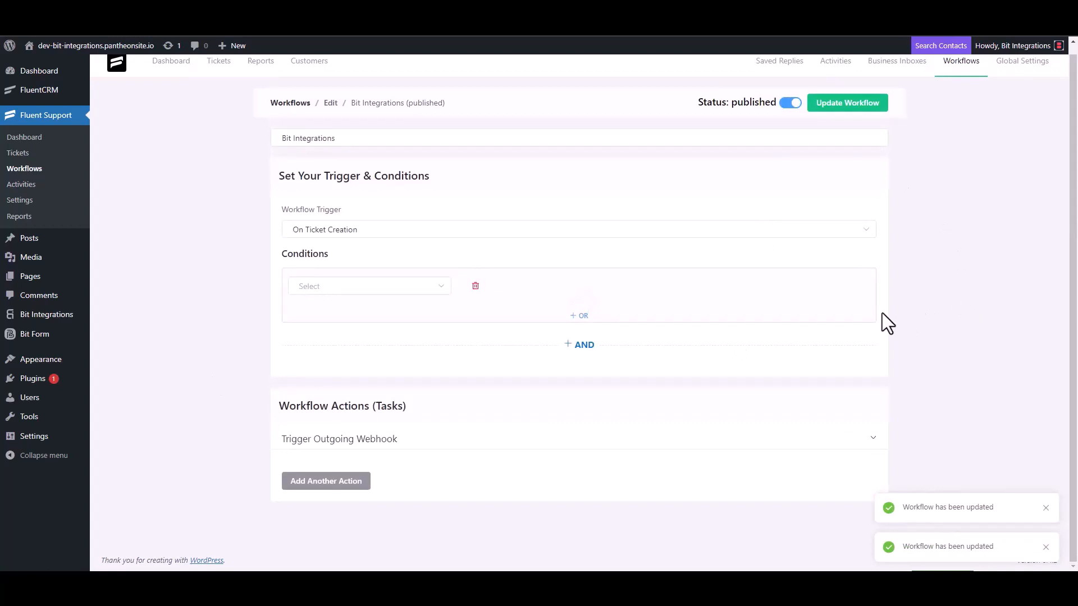
Start a new ticket for a new contact with first name 'test' and their e-mail address.
click(28, 156)
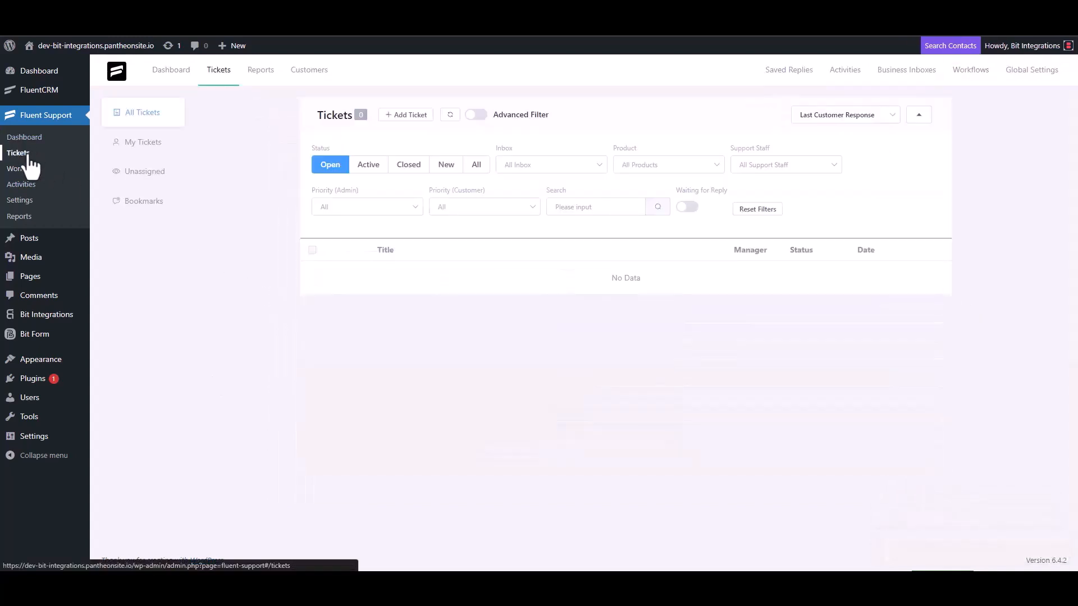
click(404, 116)
click(441, 145)
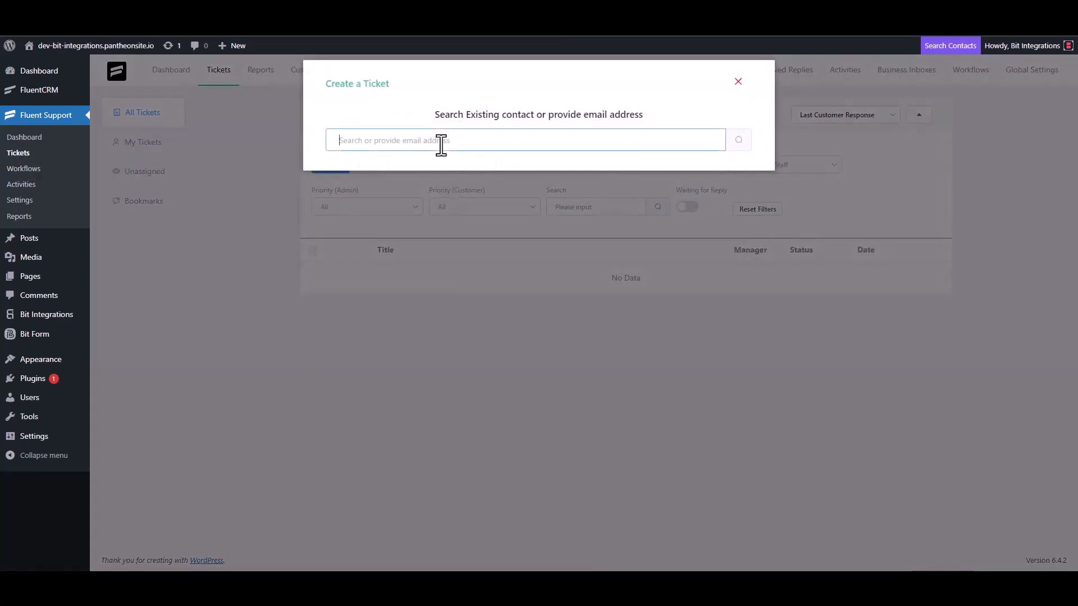
text(test@gmail.com)
click(737, 144)
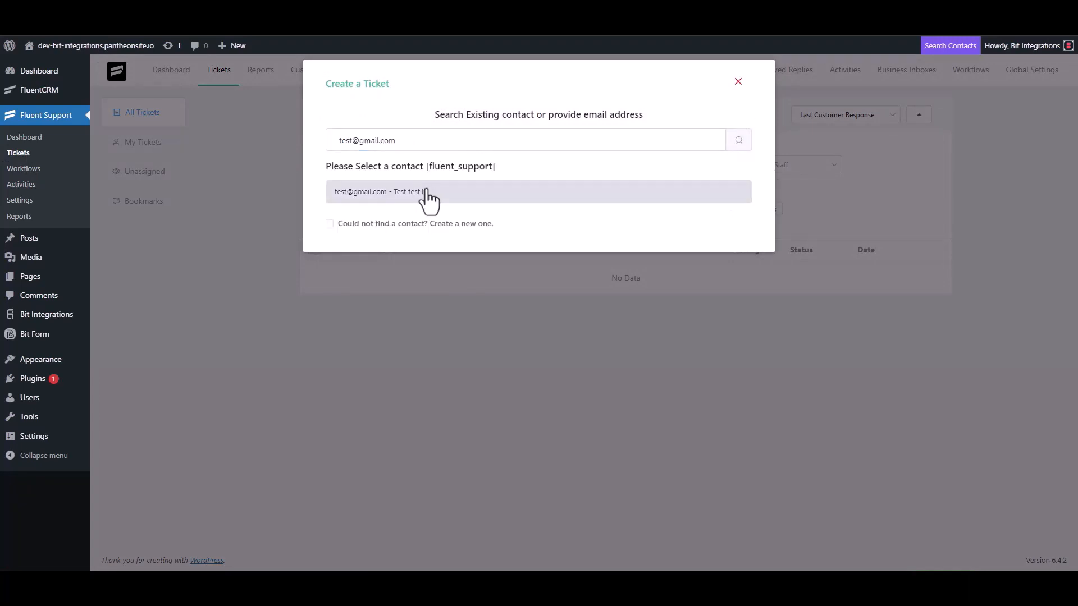
click(393, 223)
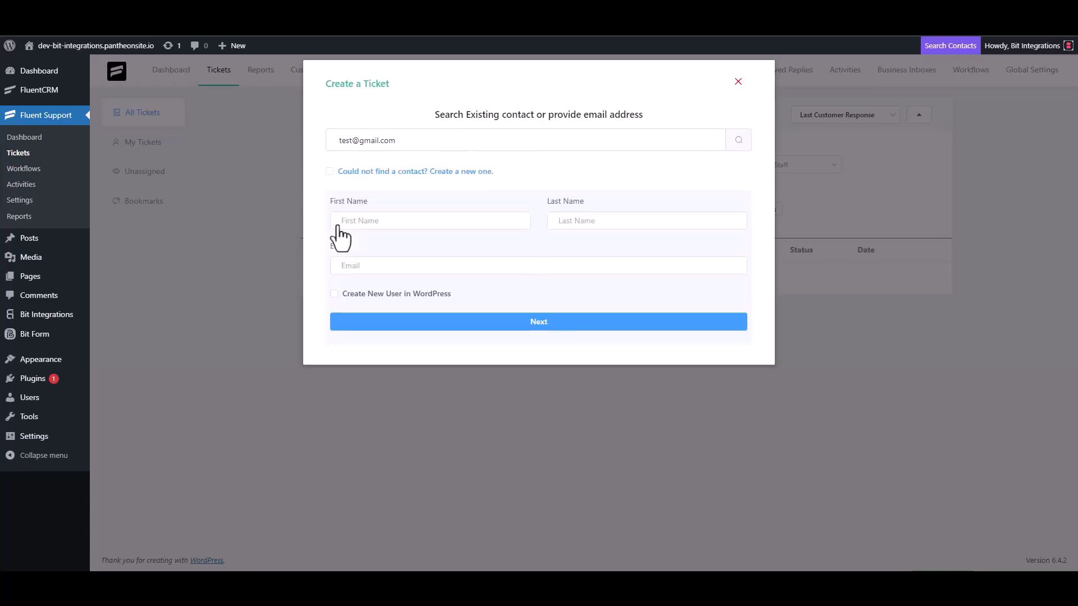
click(376, 225)
text(test3)
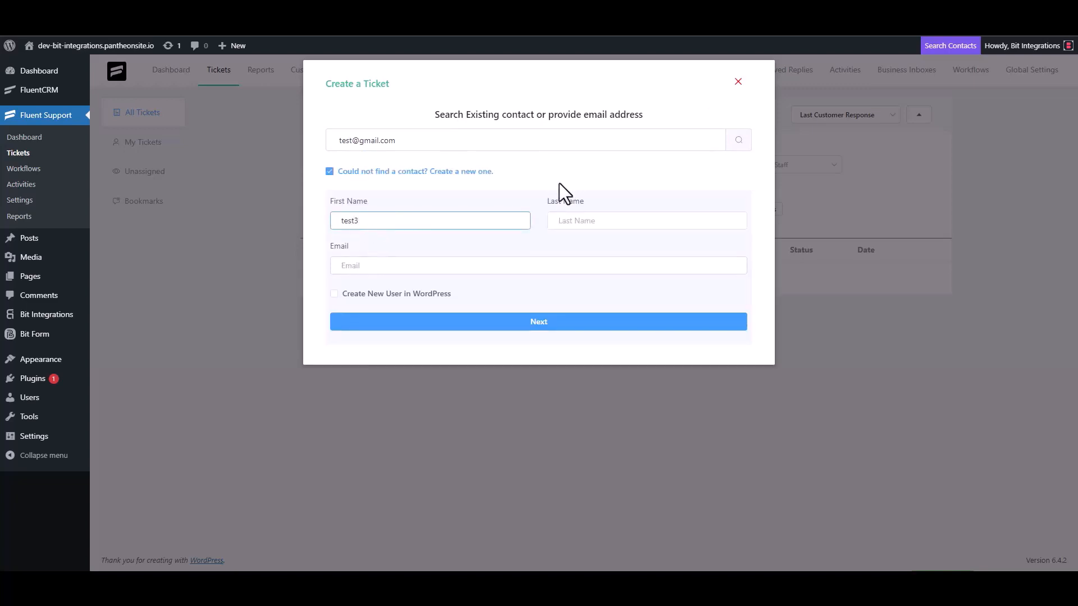
click(382, 268)
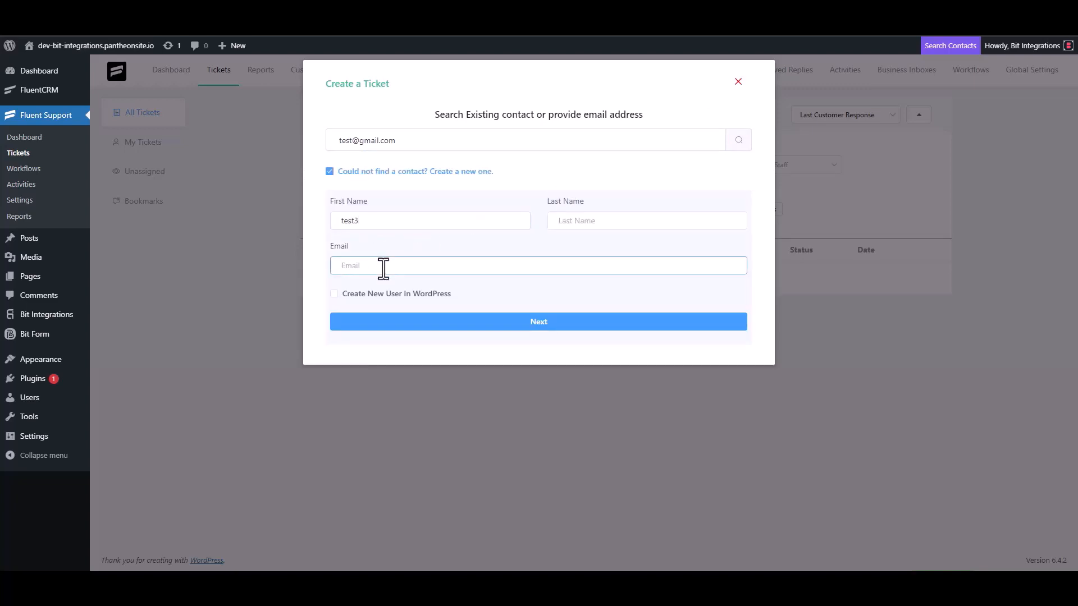
text(test3@gmail.com)
click(550, 323)
Enter 'test' as the ticket subject and details, then create the ticket.
click(392, 202)
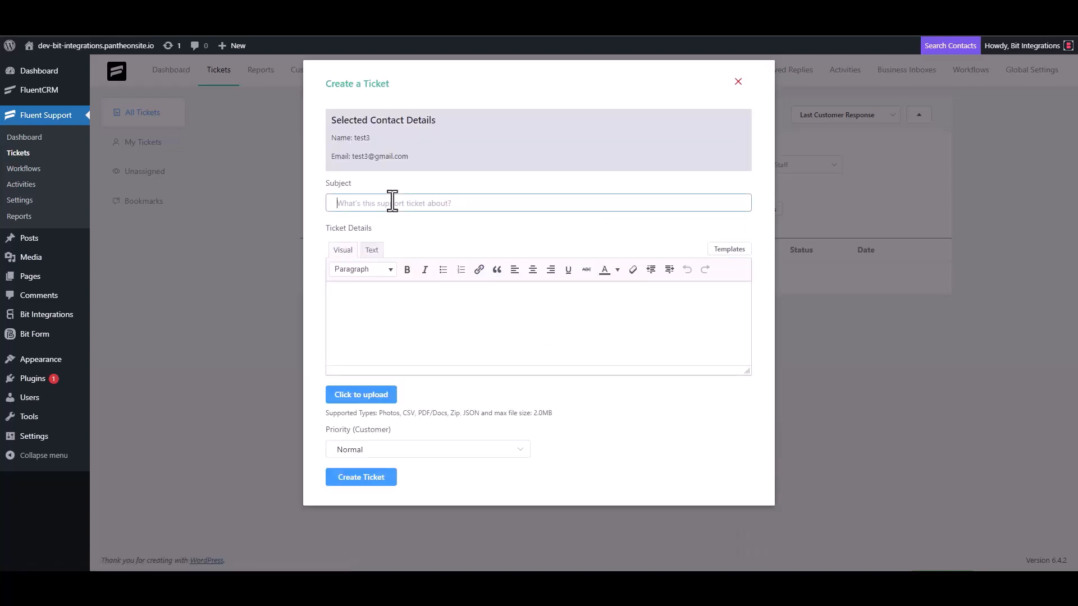
text(test)
click(379, 301)
text(test)
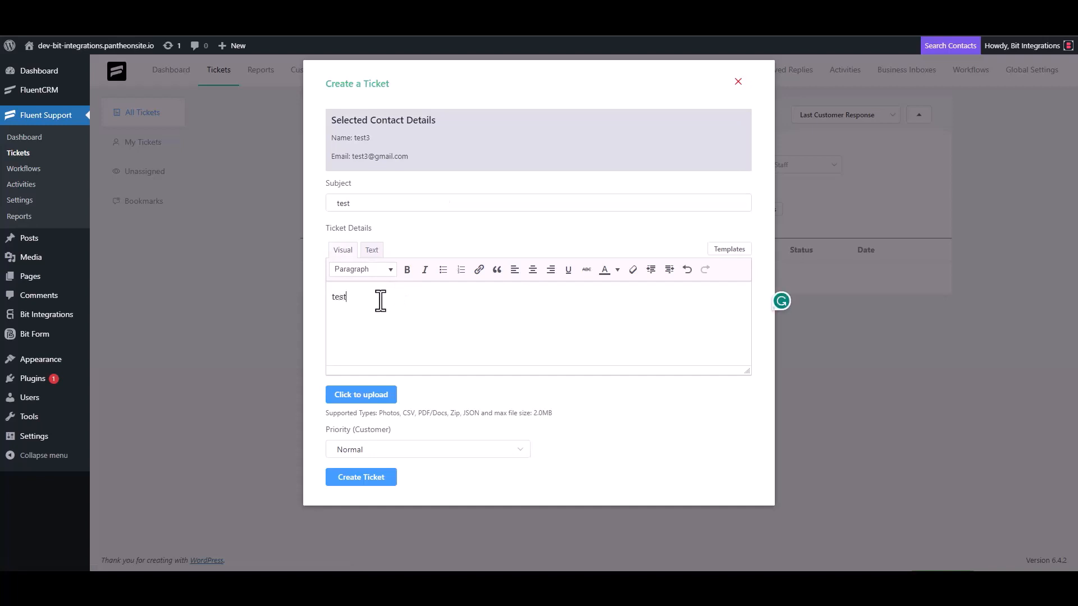
click(364, 476)
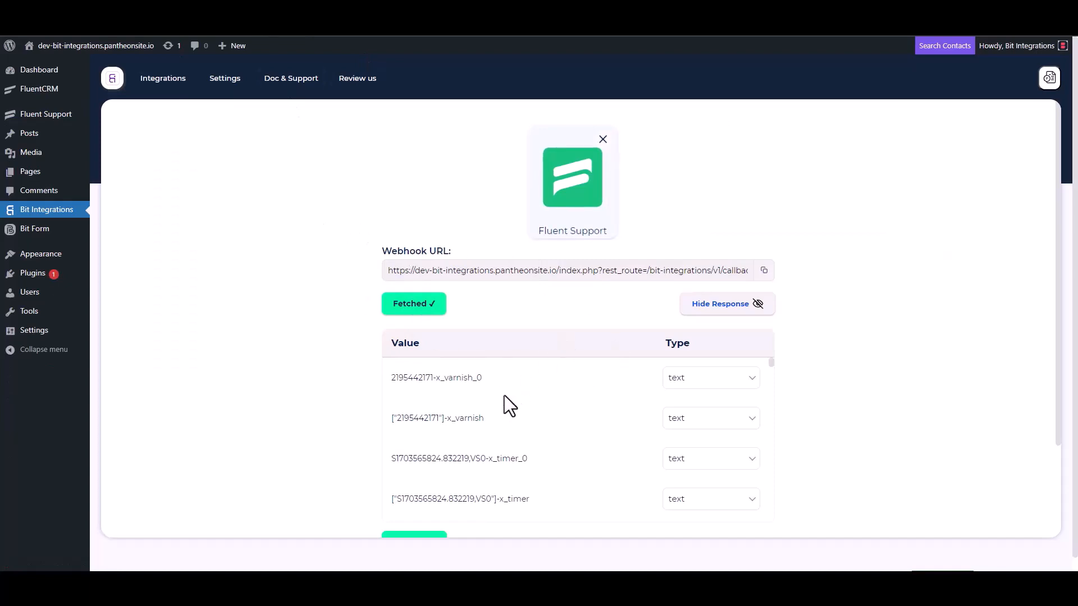
Search for 'get' and choose Getgist as the flow's action app.
scroll(500, 395, down, 3)
scroll(350, 433, down, 3)
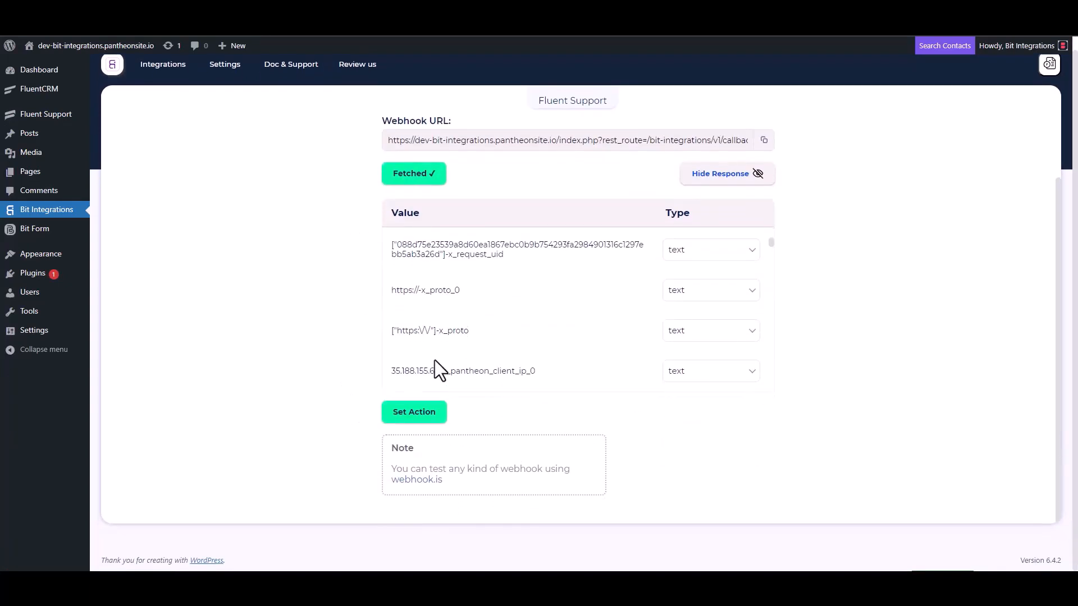
scroll(494, 298, down, 5)
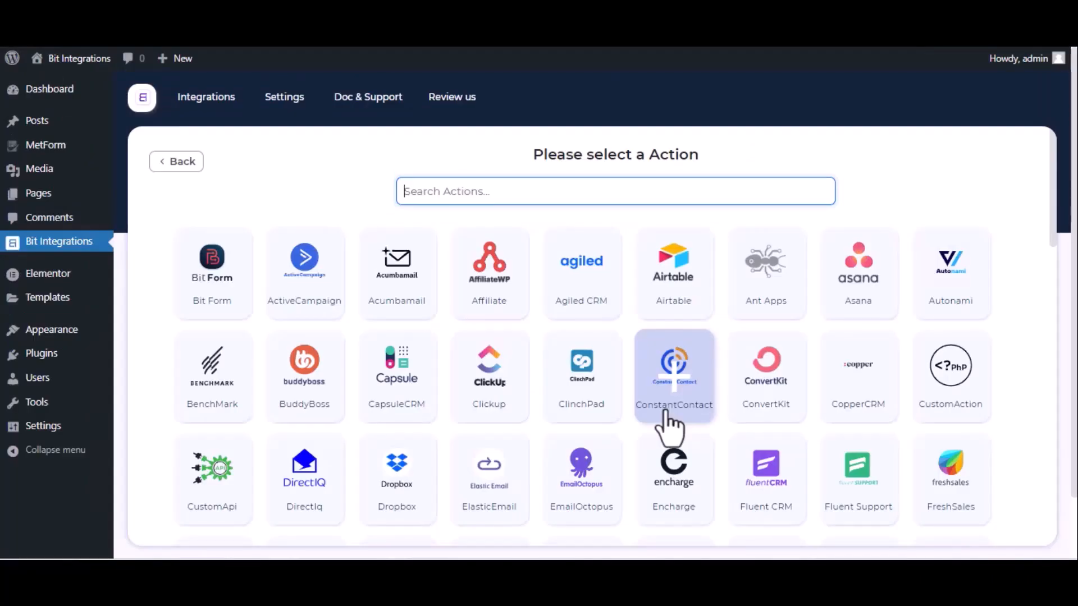
text(get)
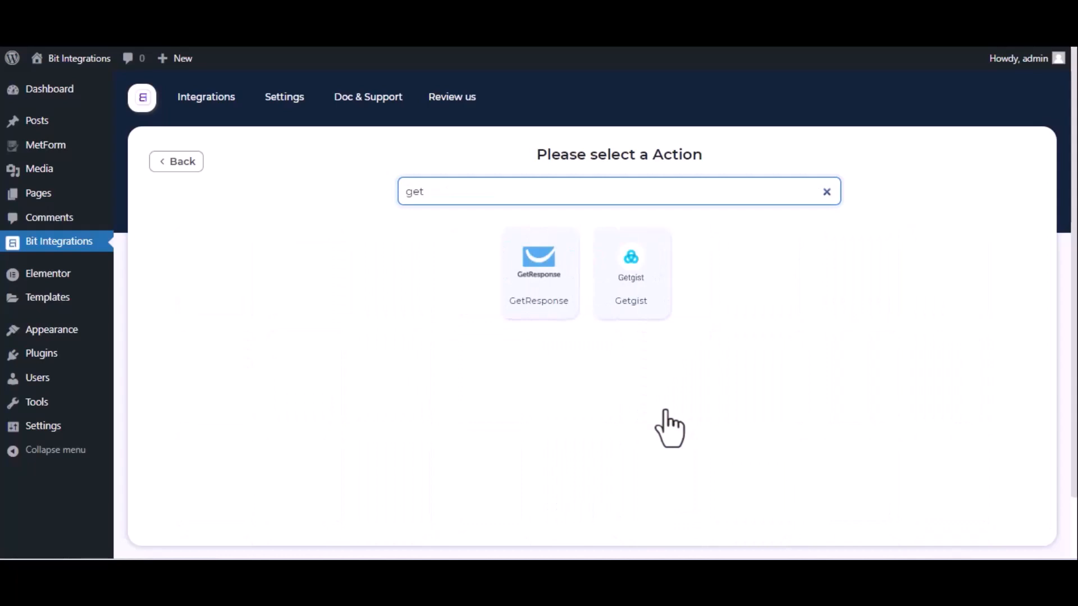
click(634, 271)
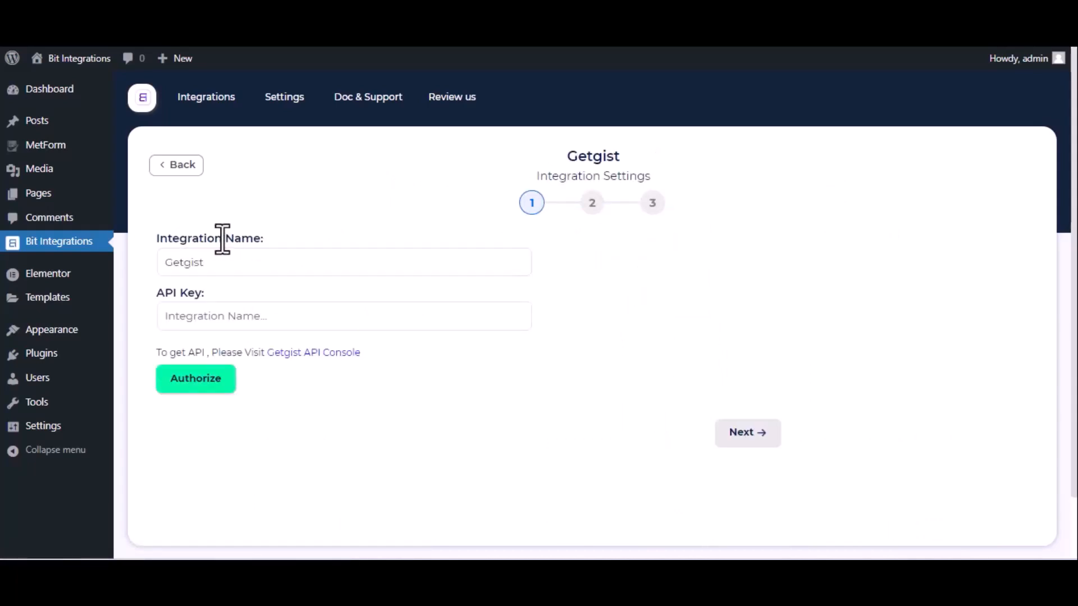
click(174, 310)
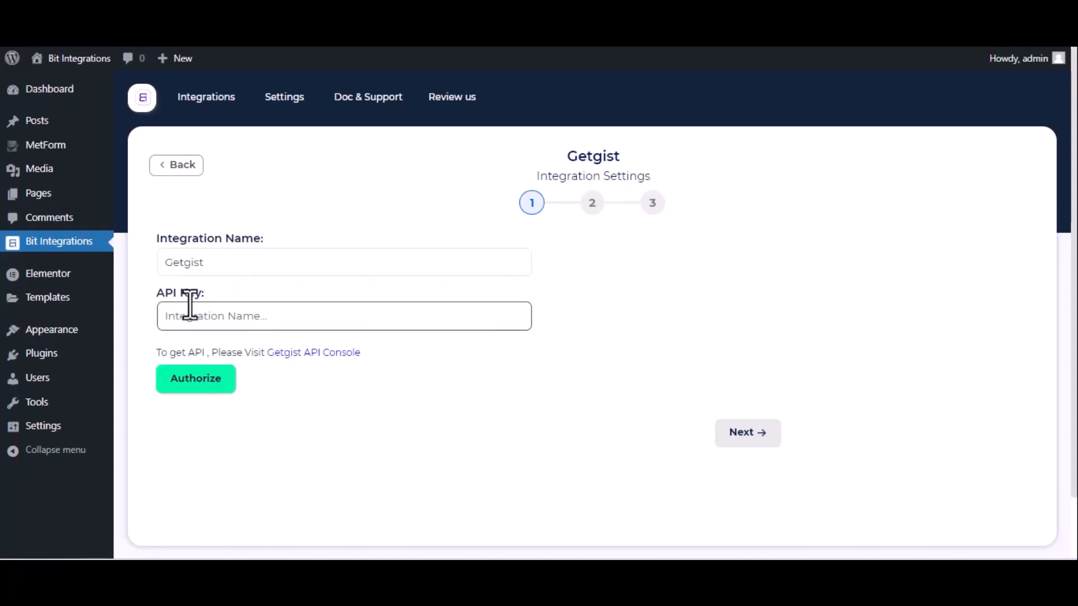
Copy the workspace API key from Getgist's Settings > API & webhooks page.
click(332, 353)
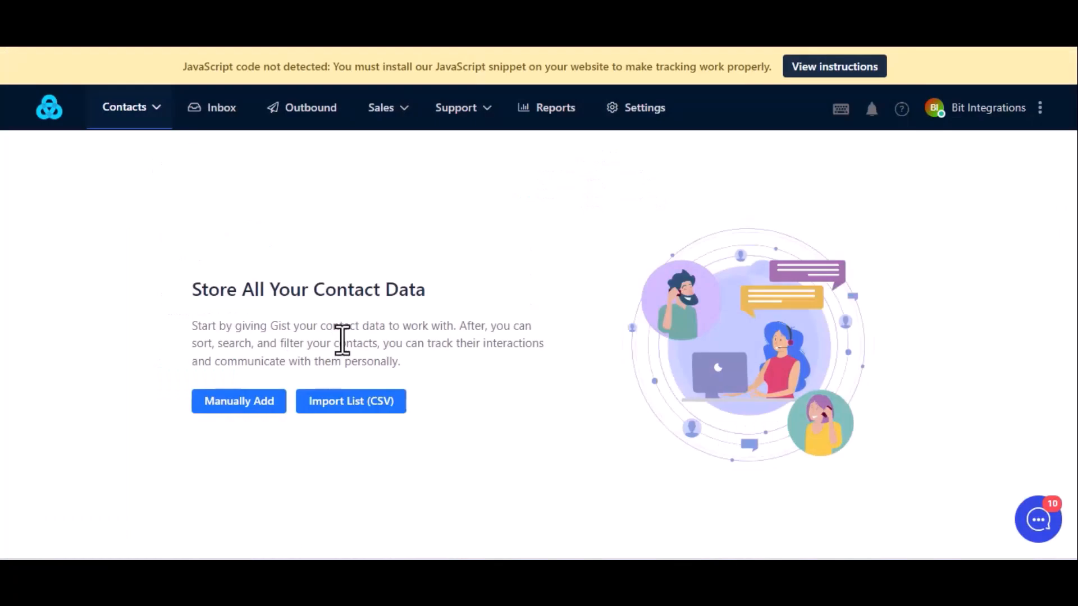
click(640, 109)
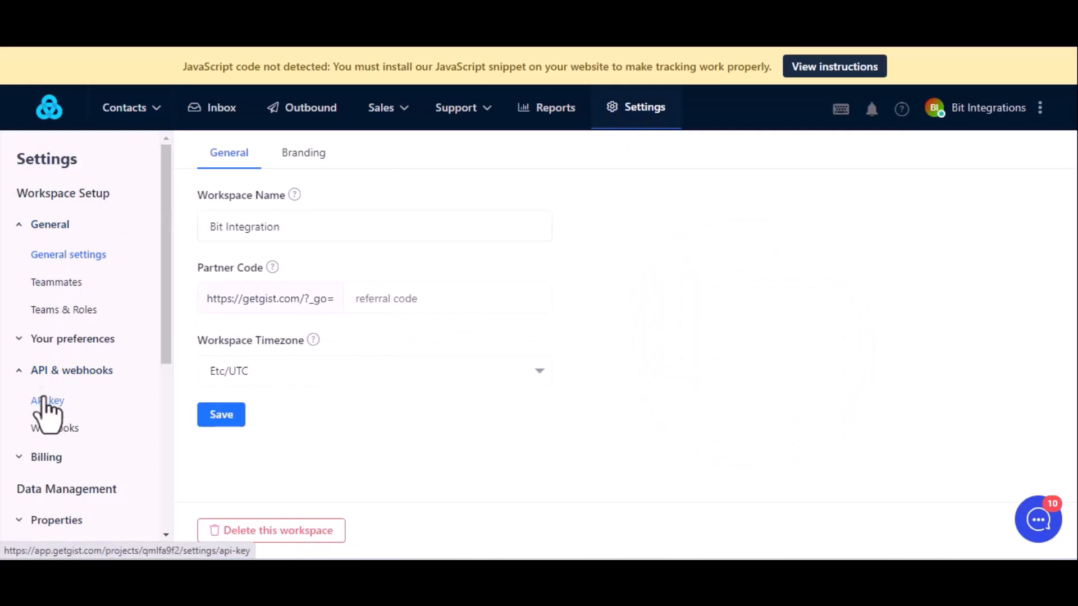
click(44, 400)
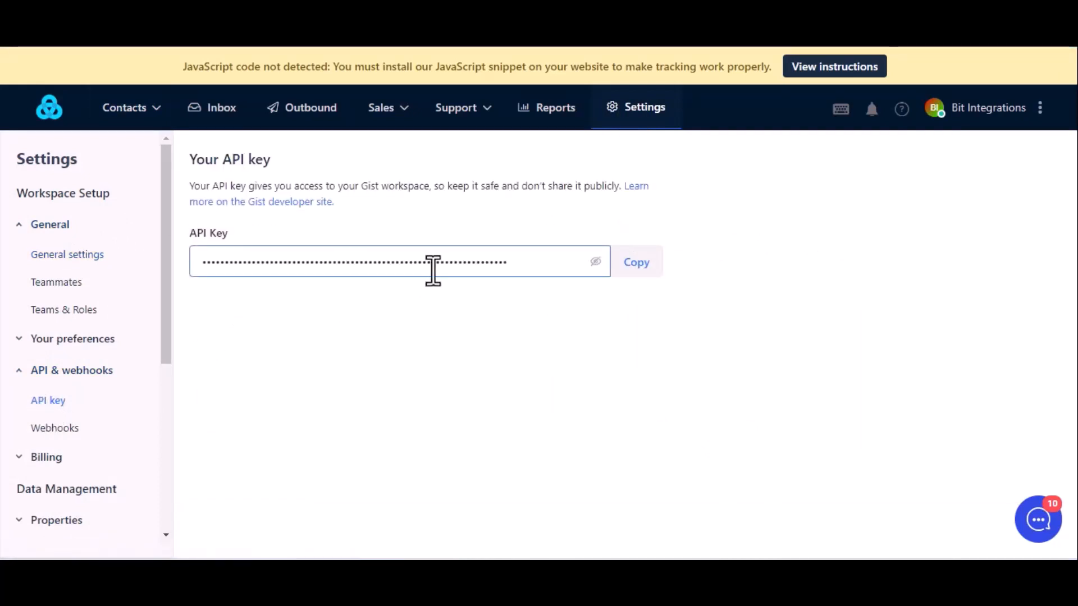
click(646, 269)
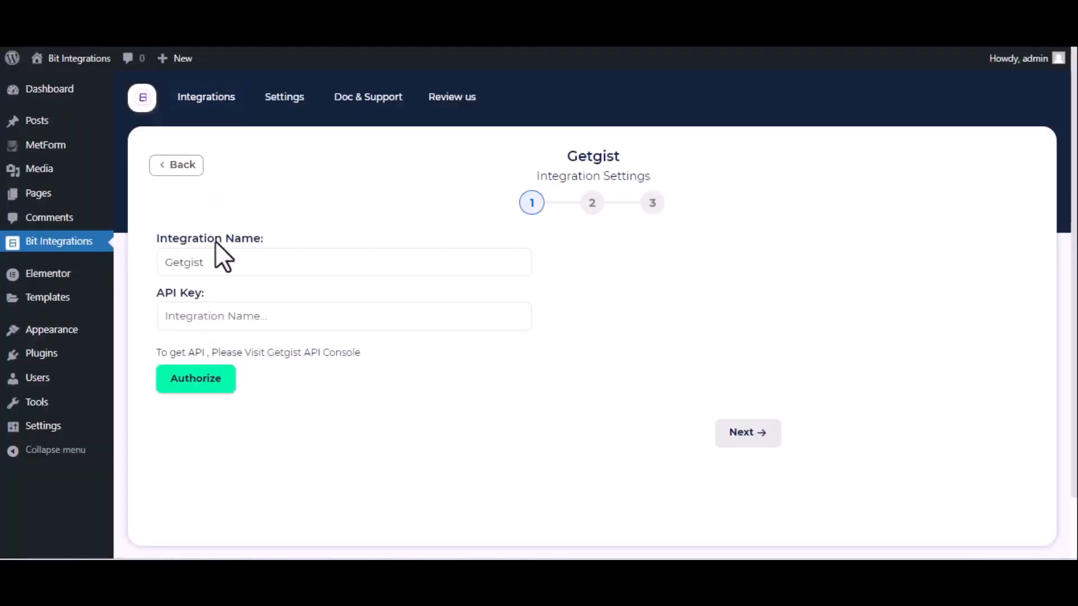
Paste the Getgist API key, authorize the connection, and continue to step 2.
click(212, 315)
key(ctrl+v)
key(ctrl+v)
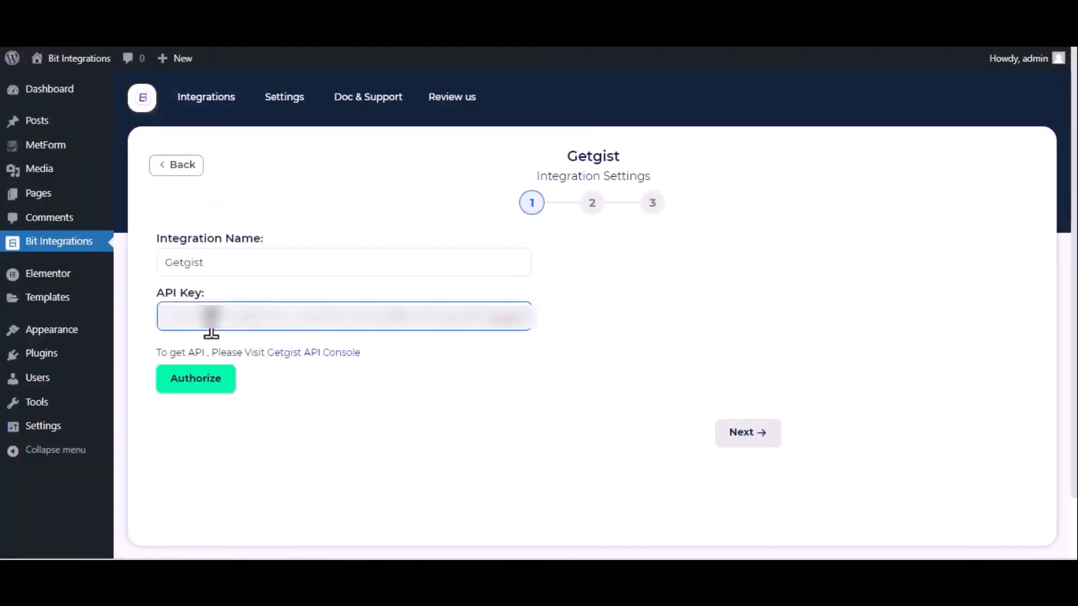
click(197, 388)
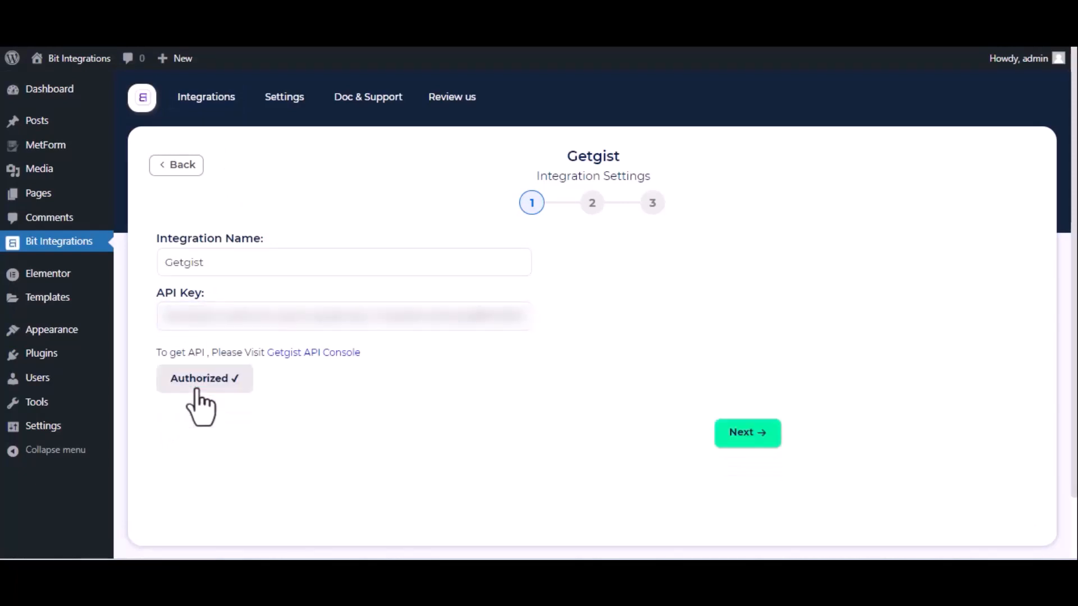
click(741, 441)
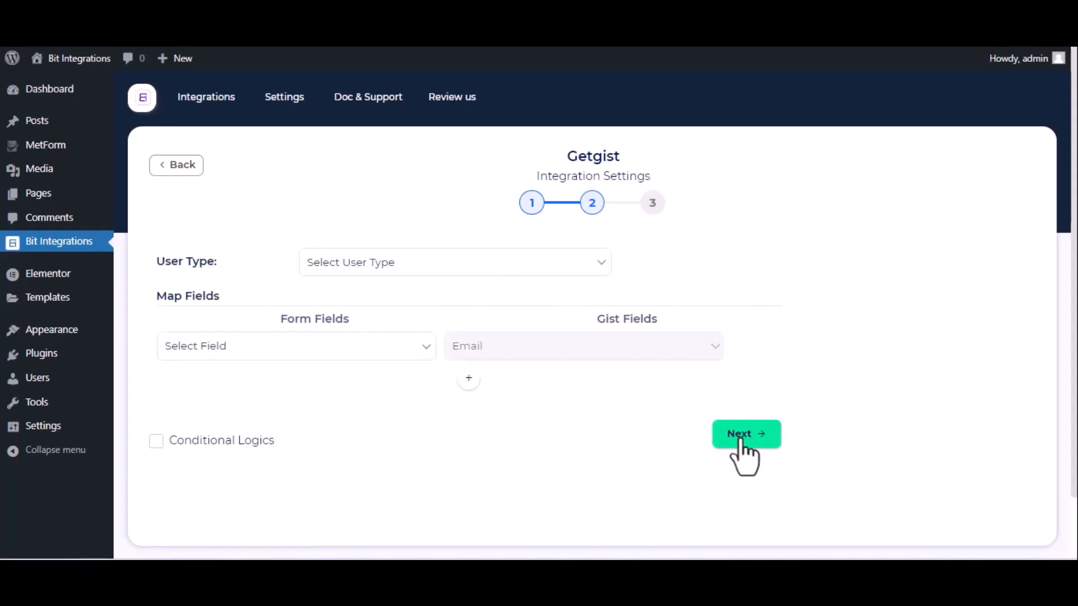
Set User Type to Lead and map the form's Email to Gist Email.
click(379, 268)
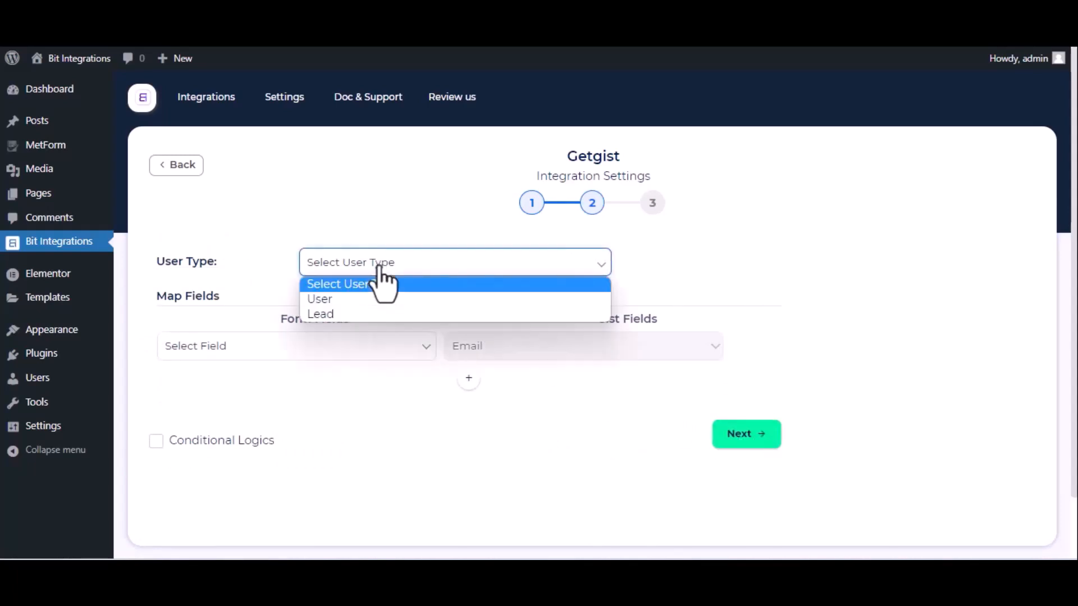
click(362, 312)
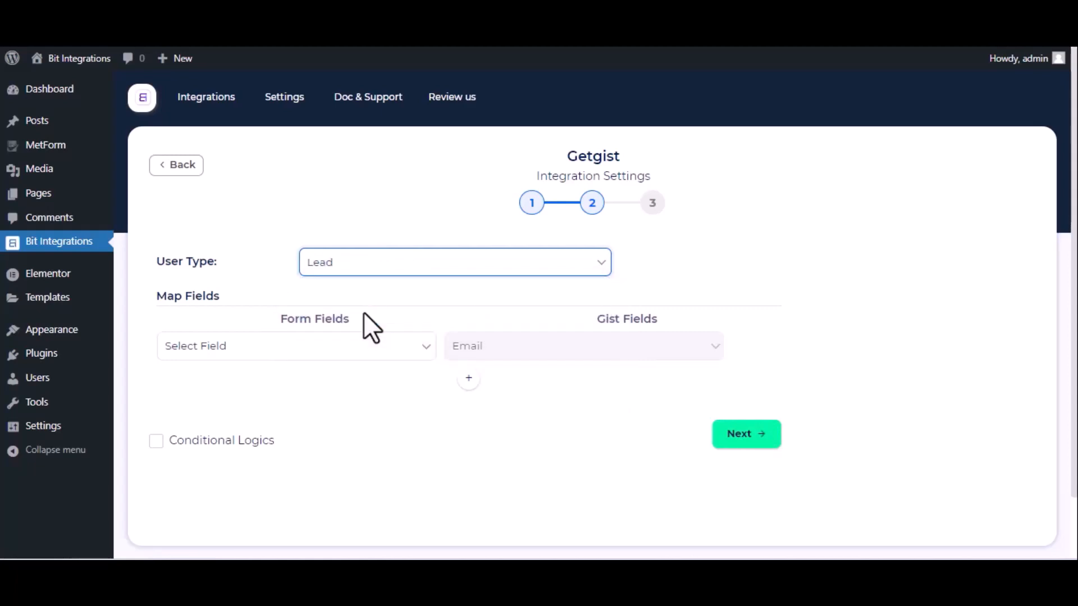
click(379, 351)
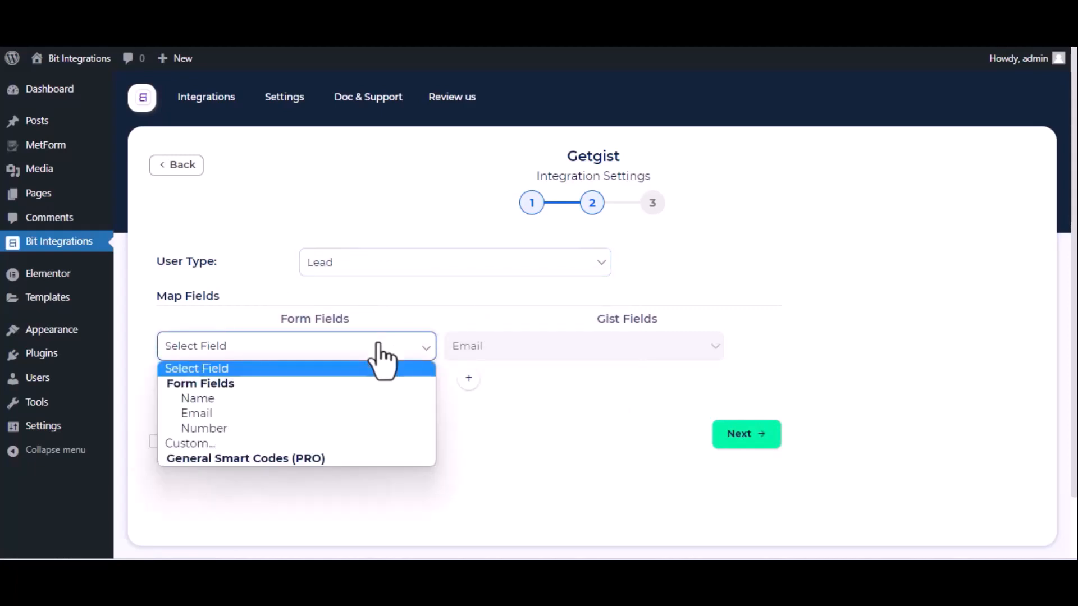
click(324, 412)
Add a Name→Name mapping row, then finish and save the integration.
click(469, 378)
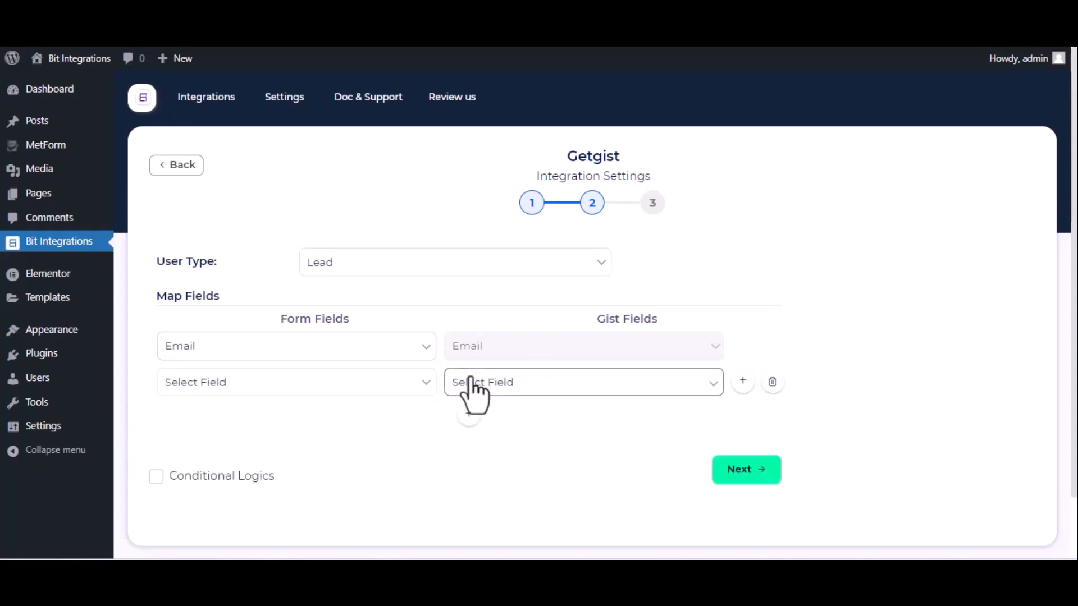
click(377, 391)
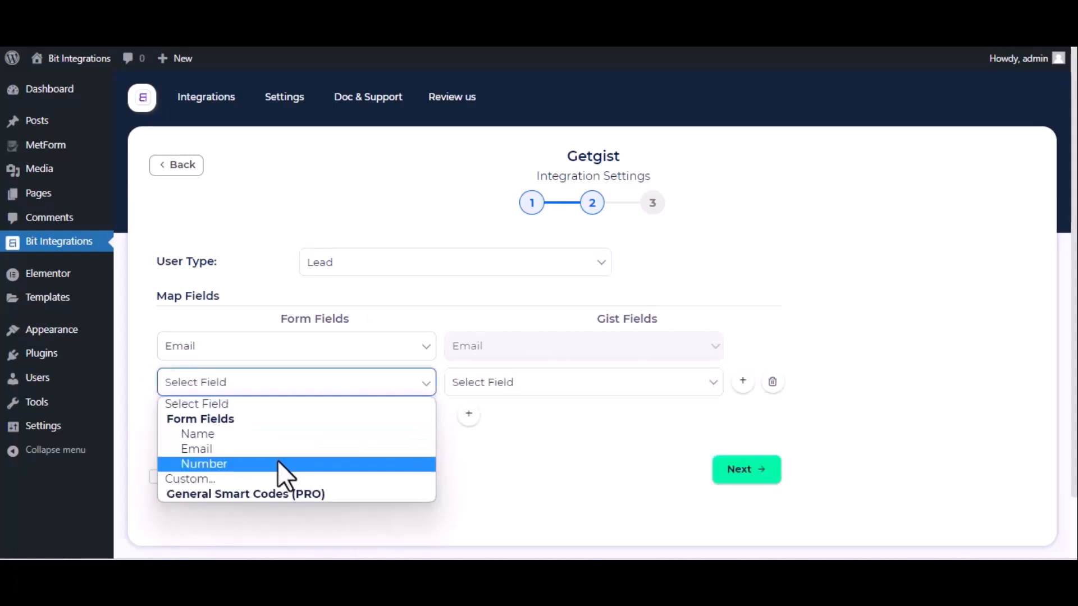
click(268, 436)
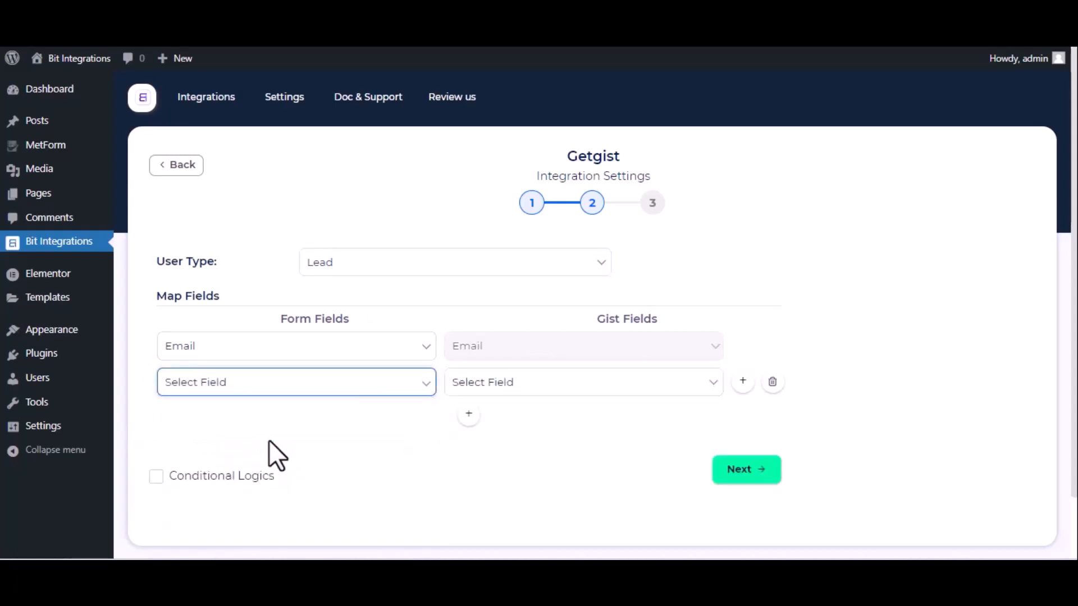
click(525, 385)
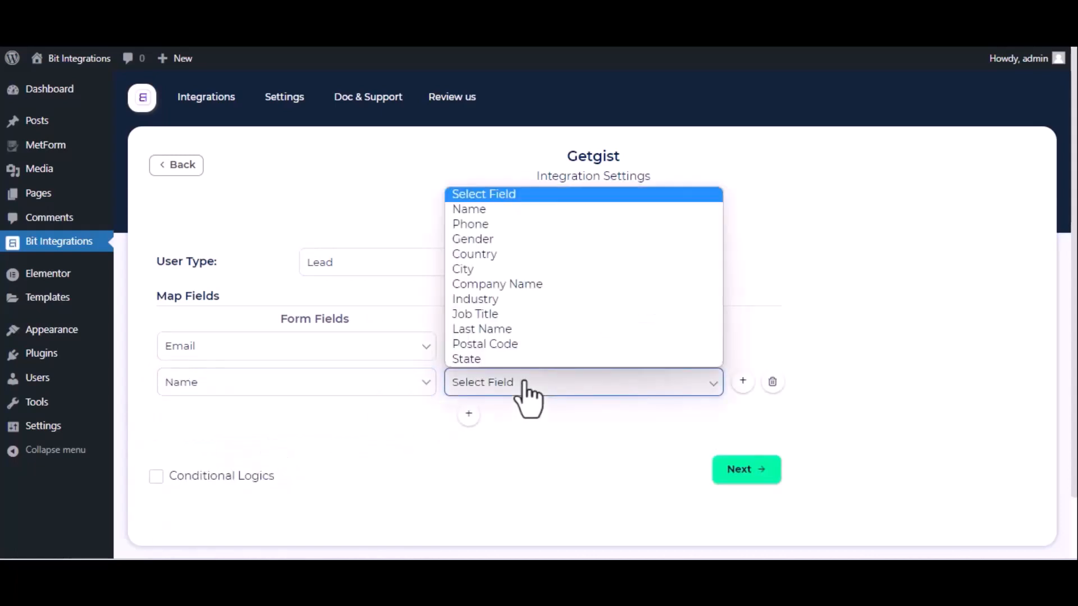
click(500, 207)
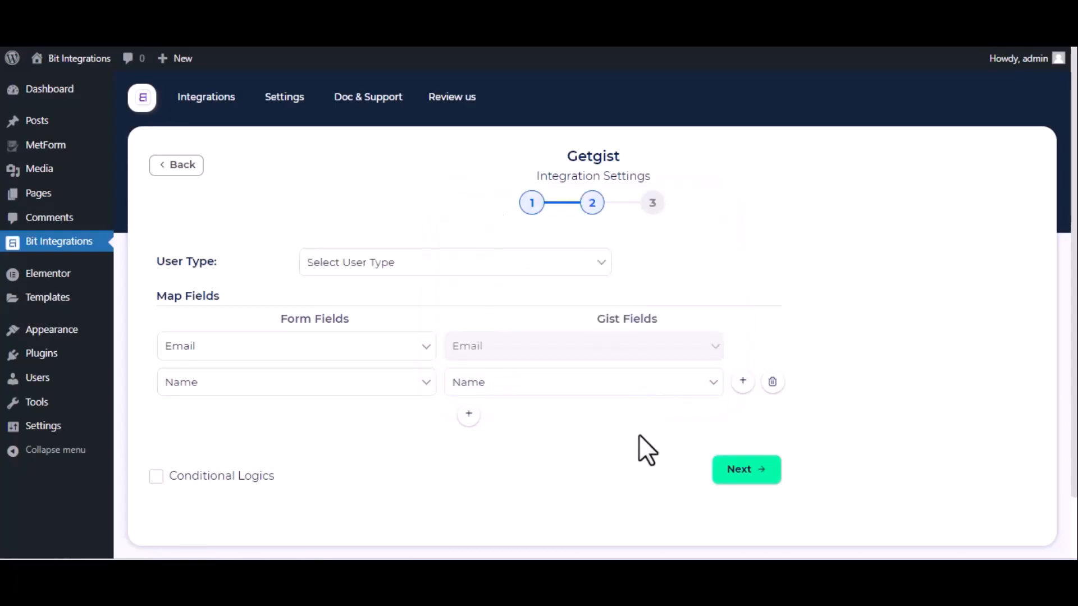
click(155, 476)
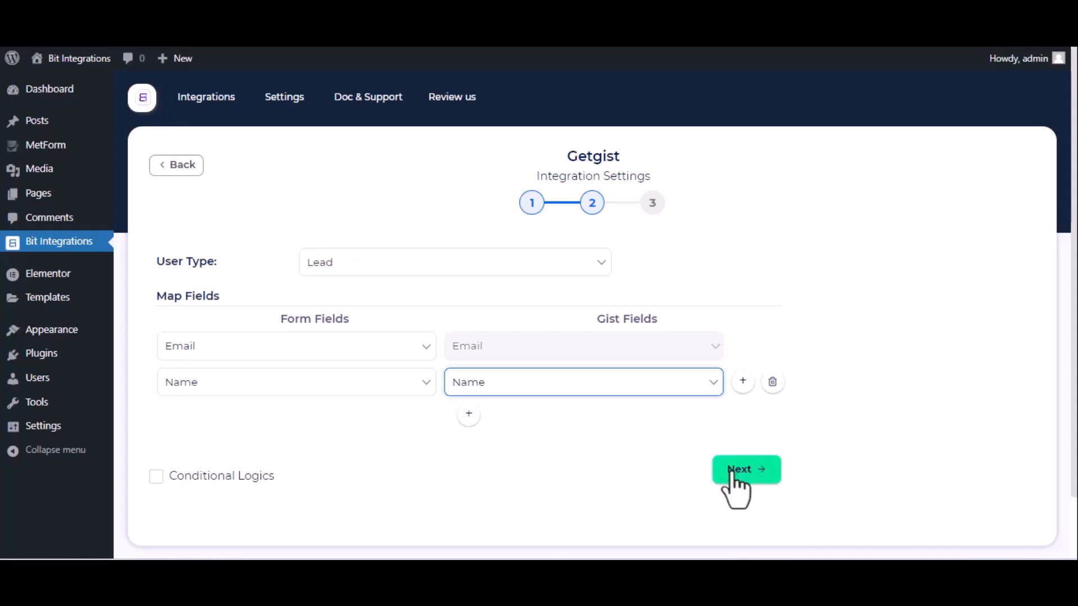
click(734, 472)
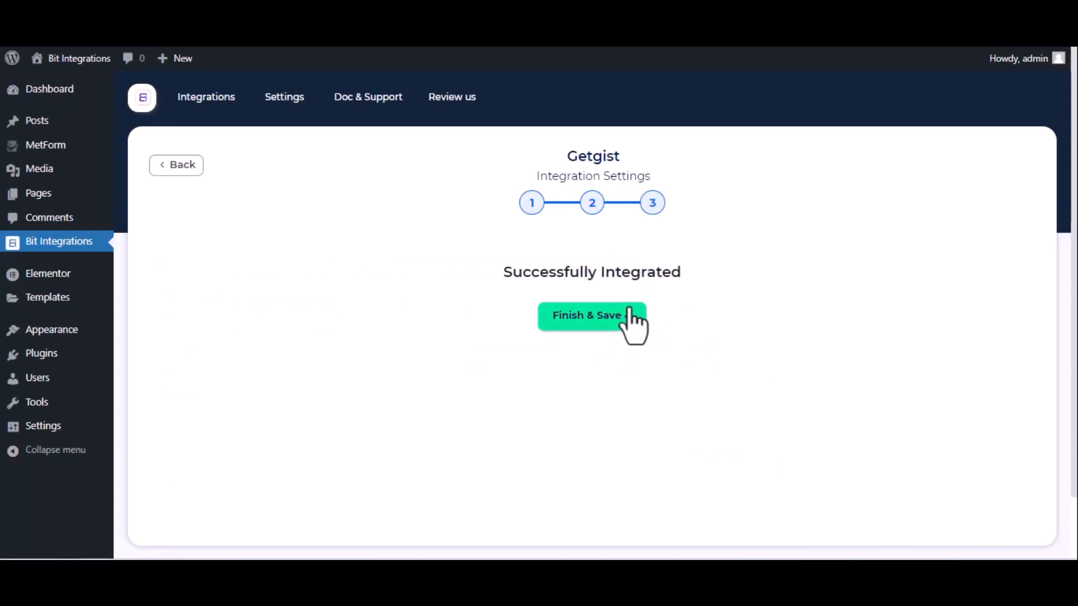
click(630, 312)
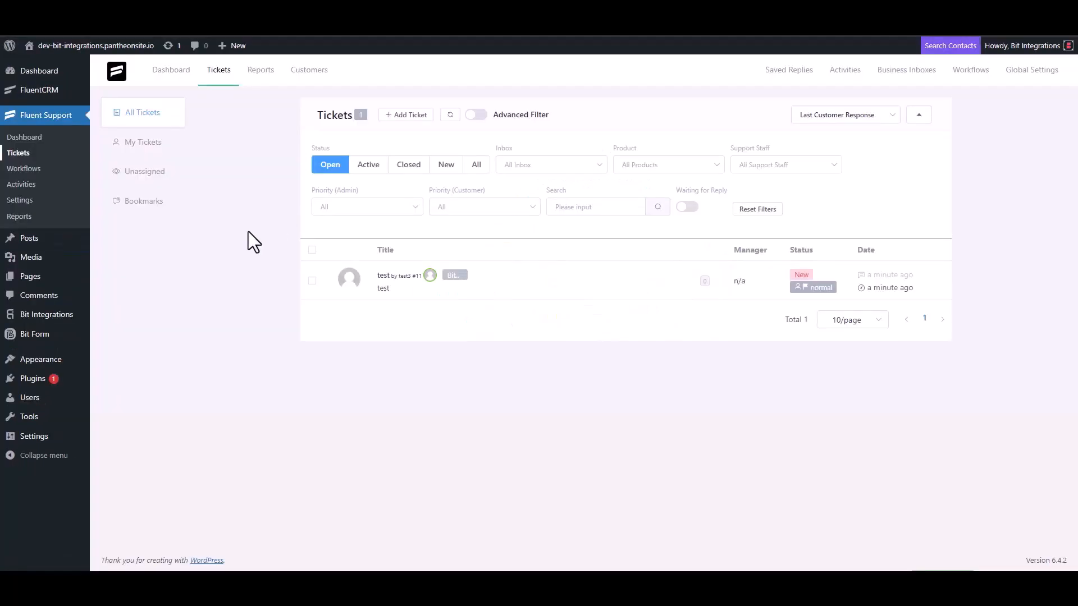
Start a new ticket and search contacts for the support e-mail address.
click(405, 115)
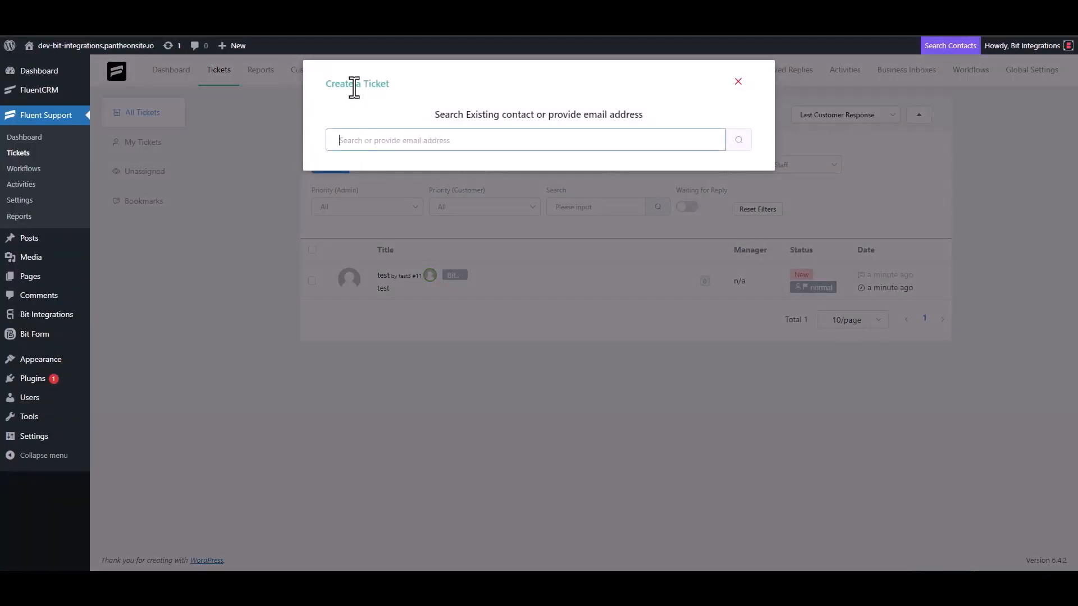
triple_click(395, 139)
click(432, 146)
click(737, 143)
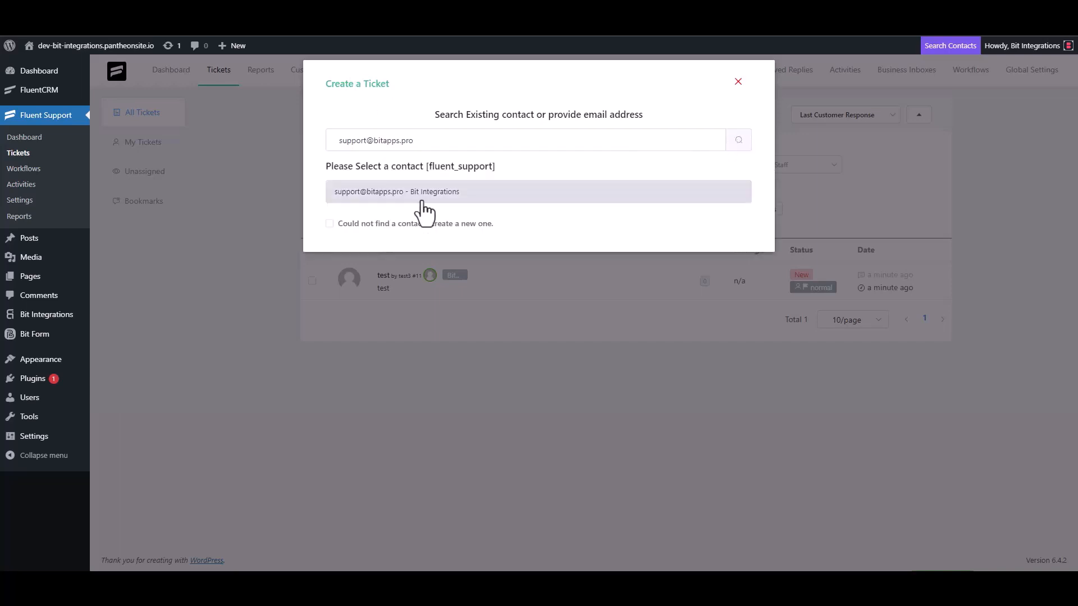
Add a new contact with first name 'Bit Integrations' and fill in their e-mail.
click(340, 221)
click(361, 223)
text(B)
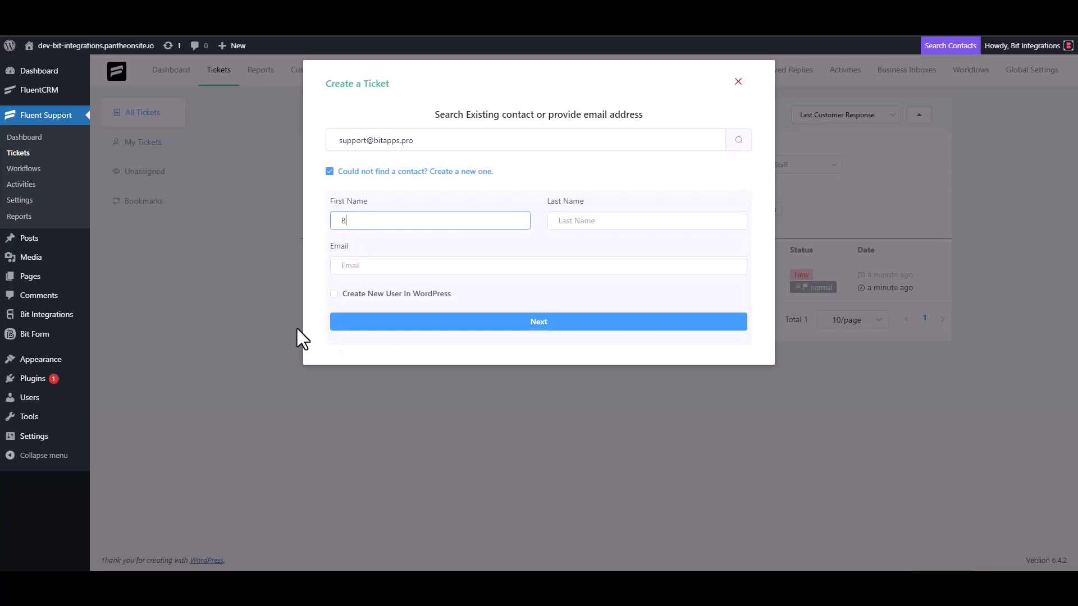
text(it Integrations)
click(373, 267)
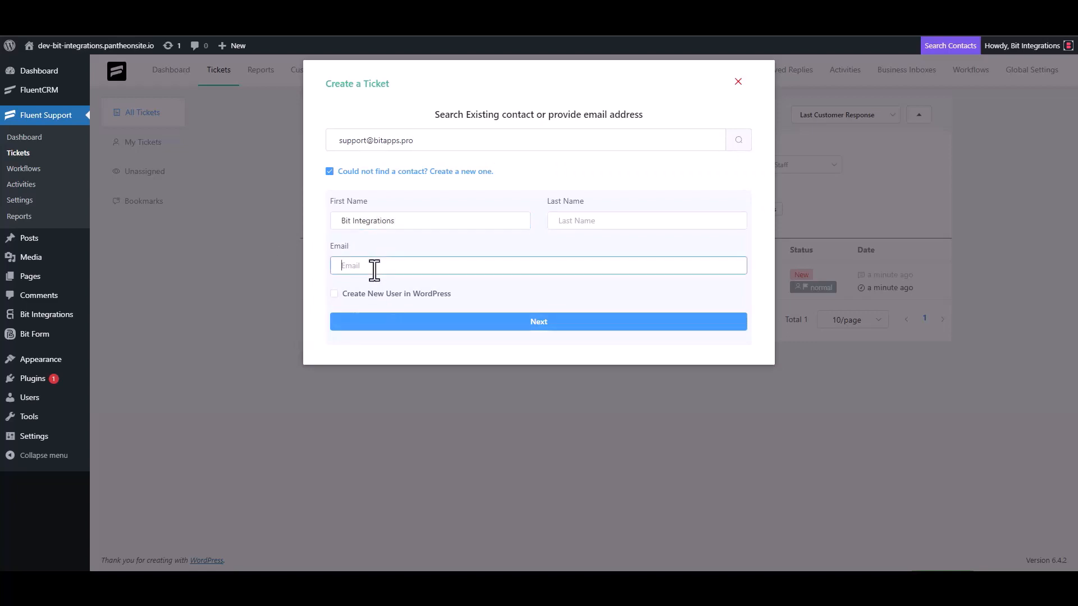
Continue to the ticket step and set the subject to 'Bit Integrations'.
click(540, 330)
click(456, 203)
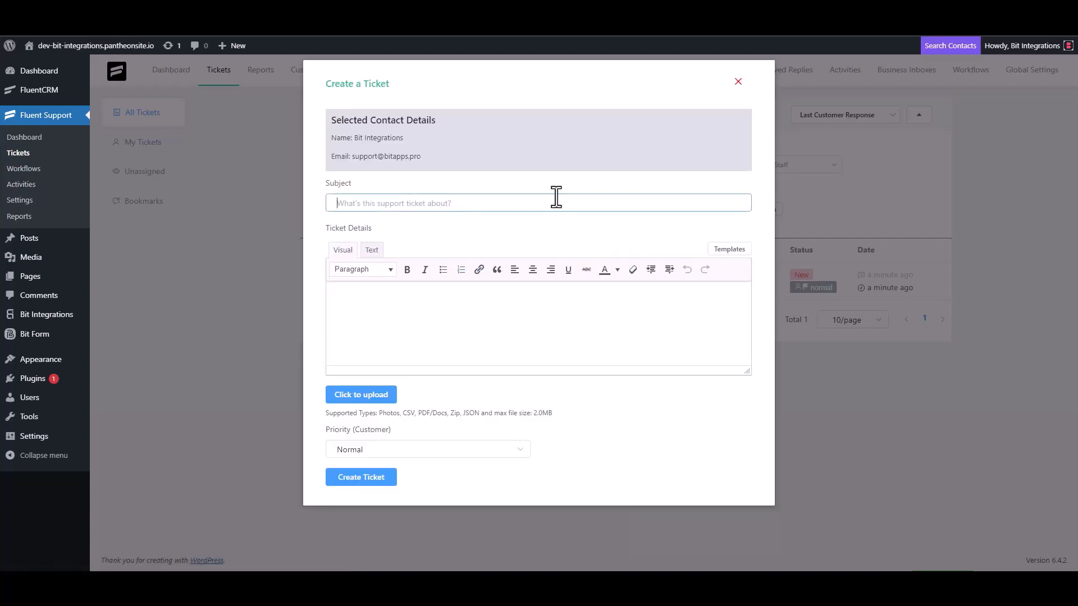
text(test)
click(374, 323)
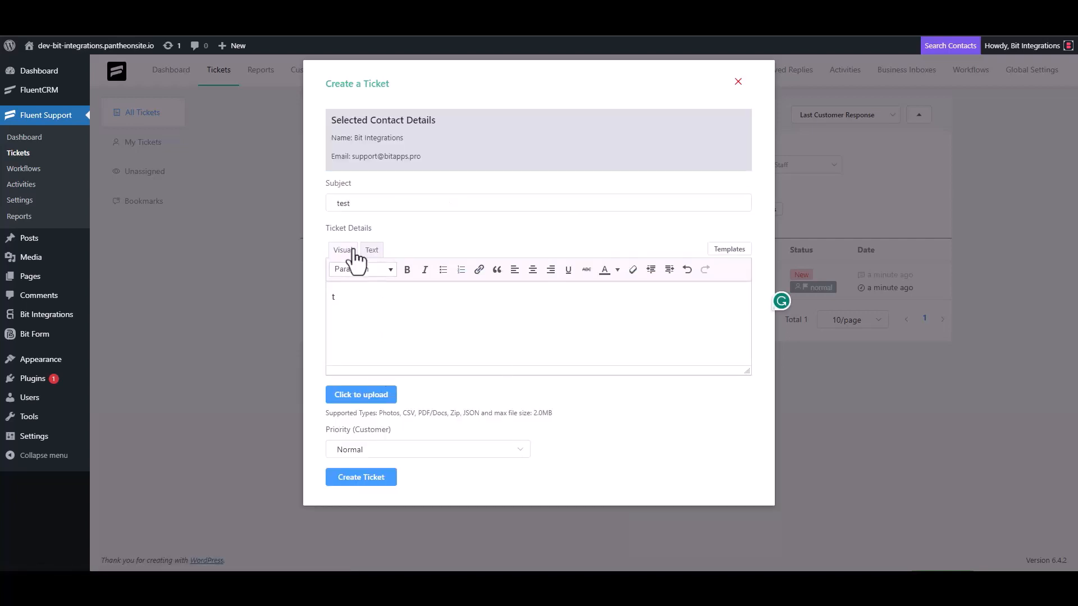
double_click(356, 203)
key(BackSpace)
click(344, 296)
click(507, 197)
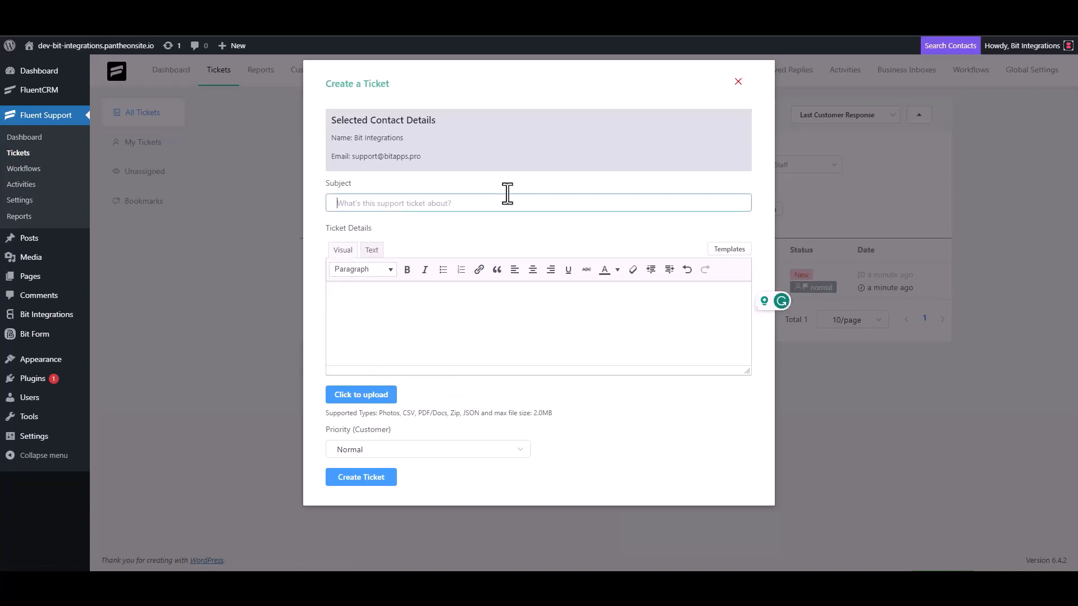
text(Bit)
text(Int)
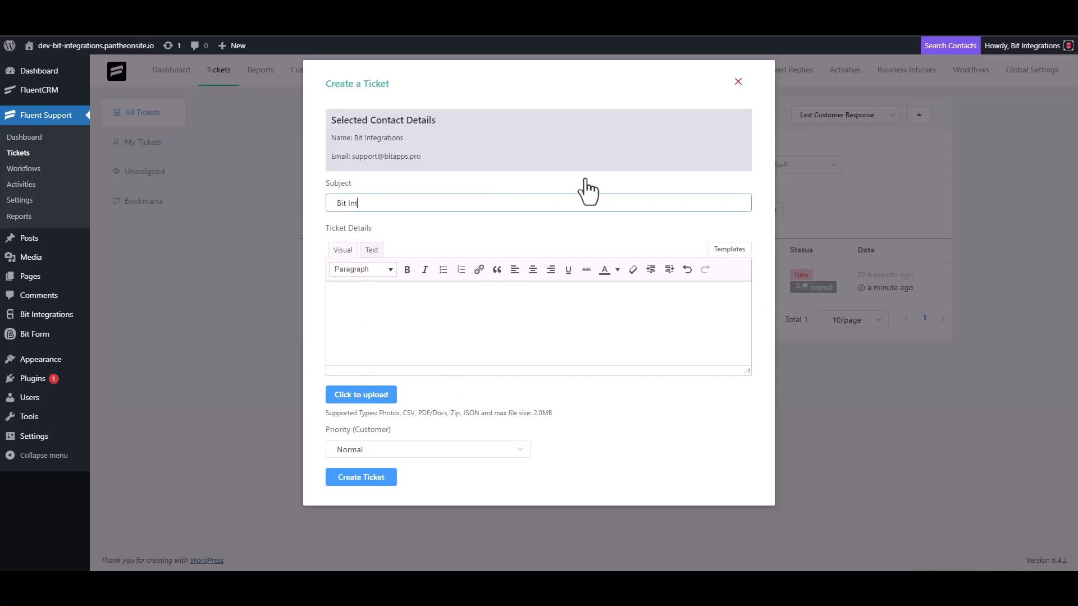
text(egrations)
Copy the subject into the ticket details and create the ticket.
triple_click(409, 206)
key(ctrl+c)
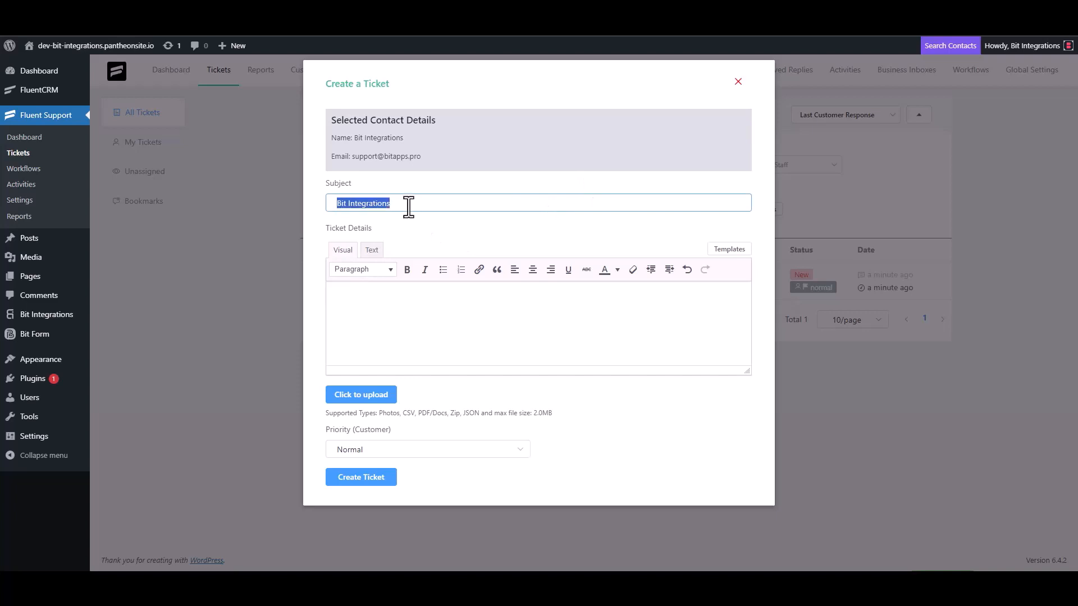
click(385, 293)
key(ctrl+v)
click(371, 476)
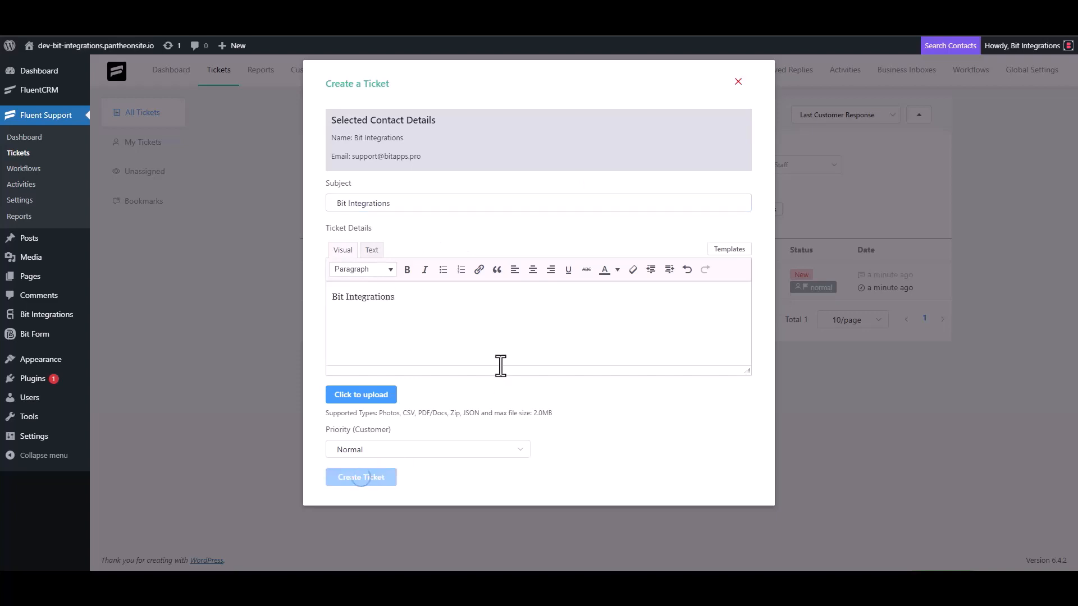